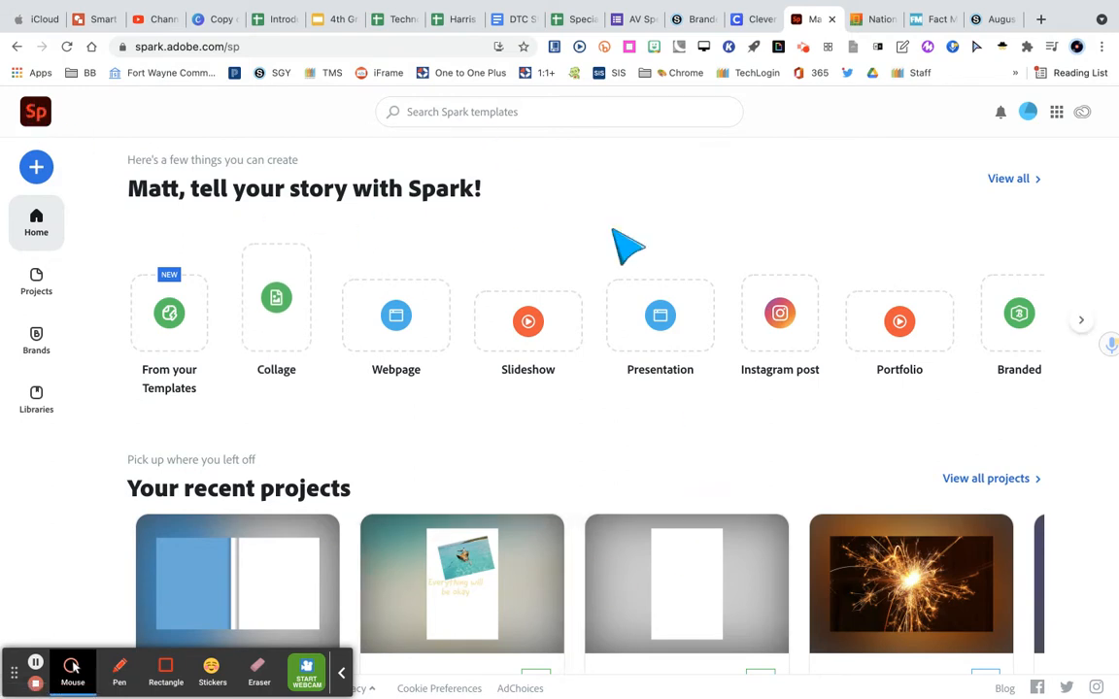
Create a new video project and title it "Abraham Lincoln".
left_click(41, 175)
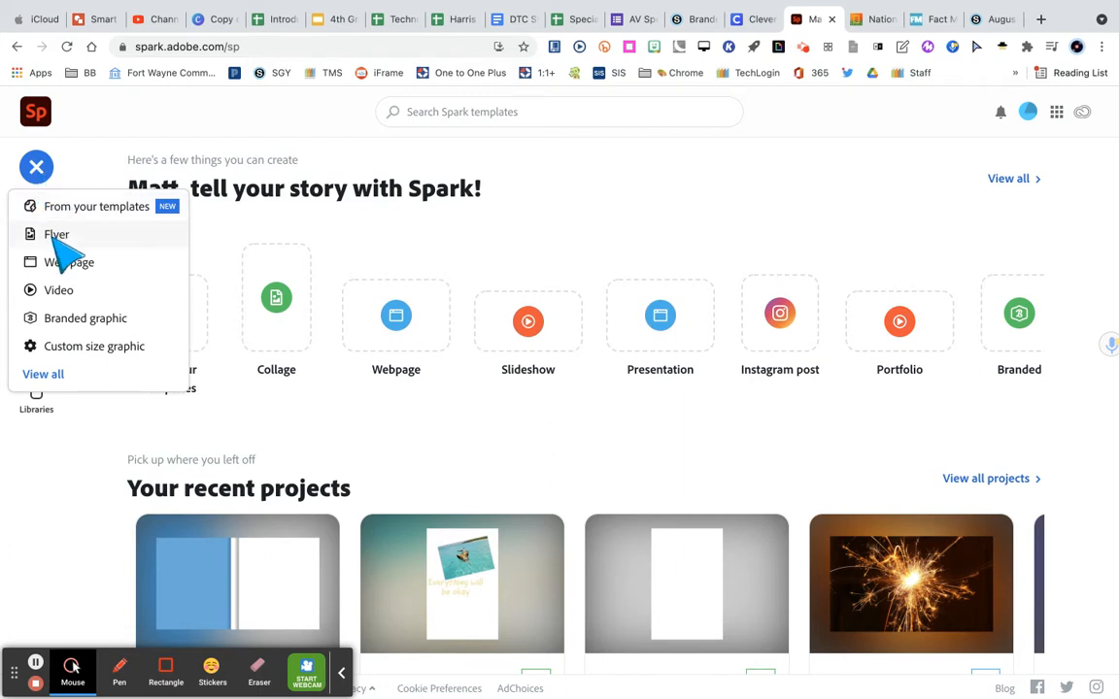
left_click(60, 291)
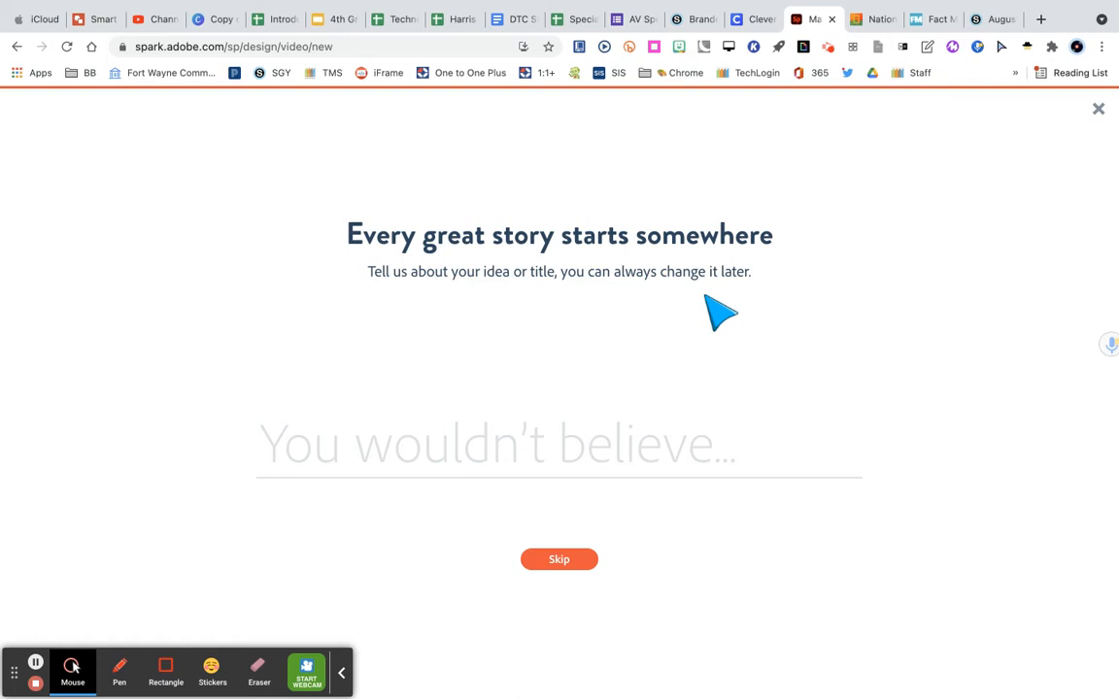
type("Aba")
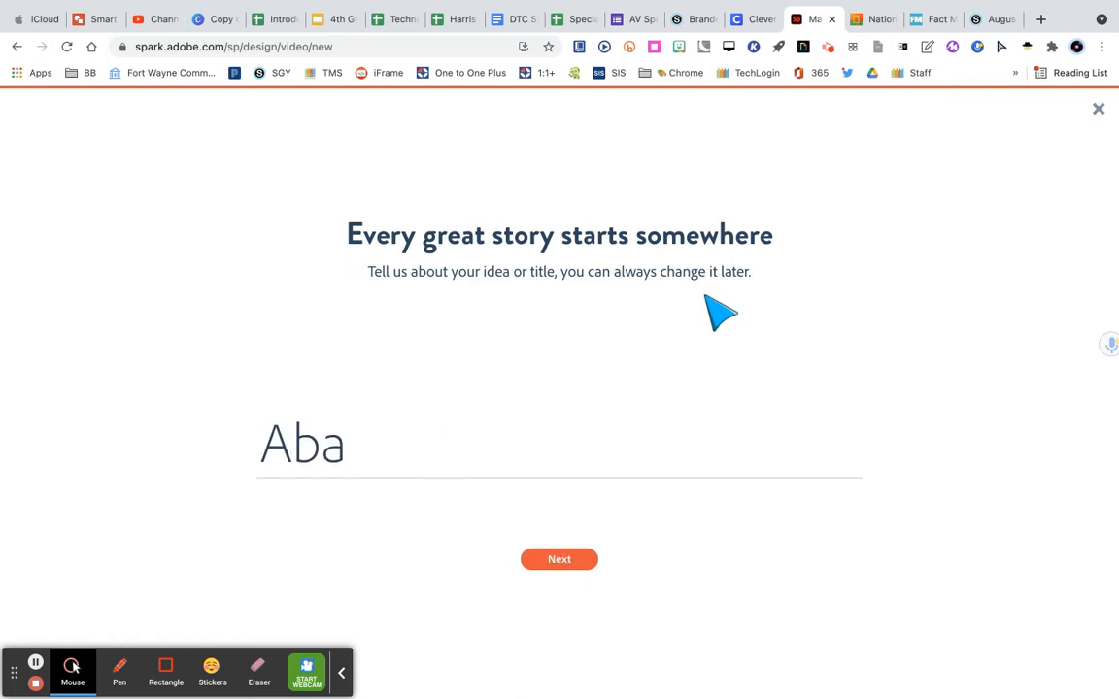
key("BackSpace")
type("raham ")
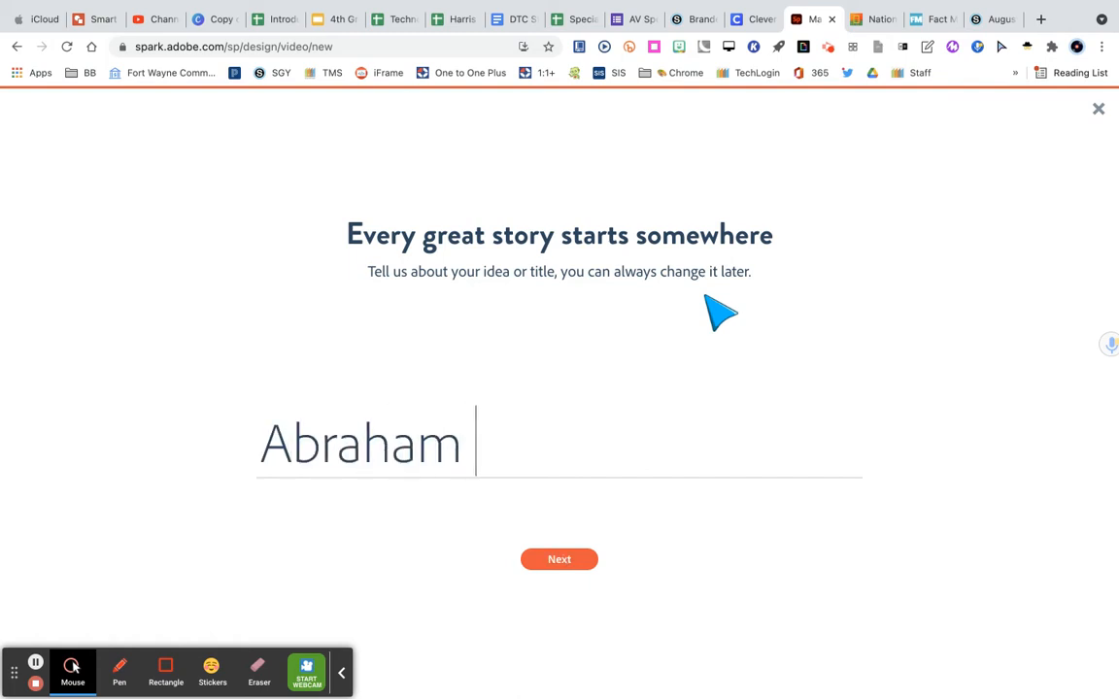
type("Lincoln")
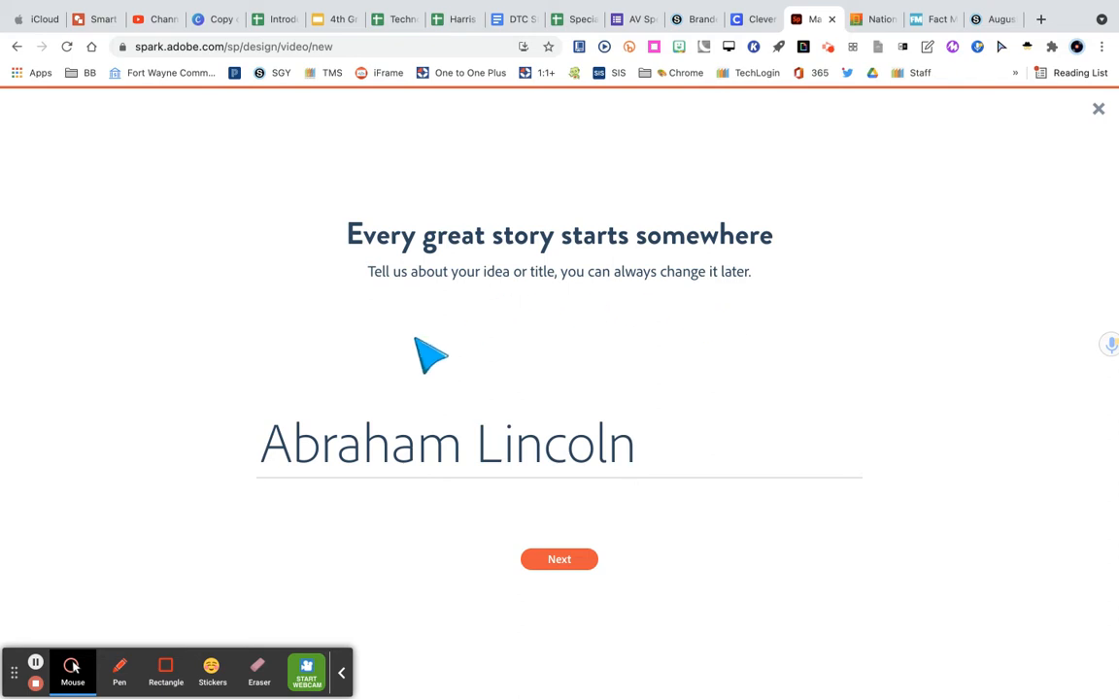
left_click(561, 561)
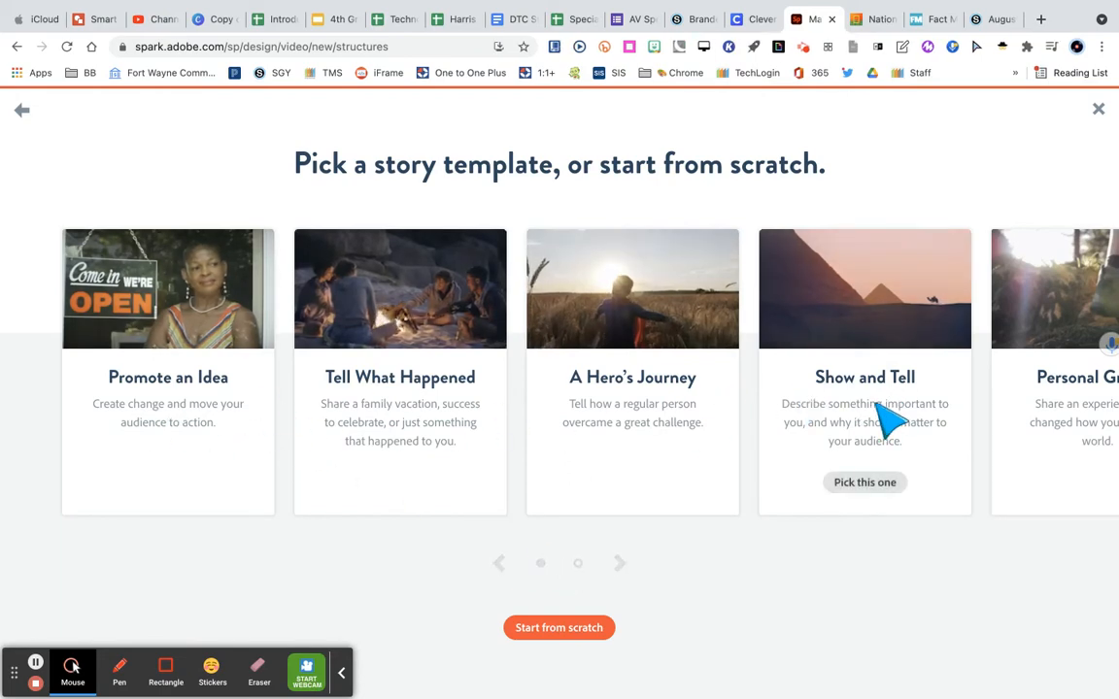
Start the video from scratch instead of using a story template, and apply the split screen layout to its first slide.
scroll(992, 382, "right", 5)
scroll(992, 382, "left", 5)
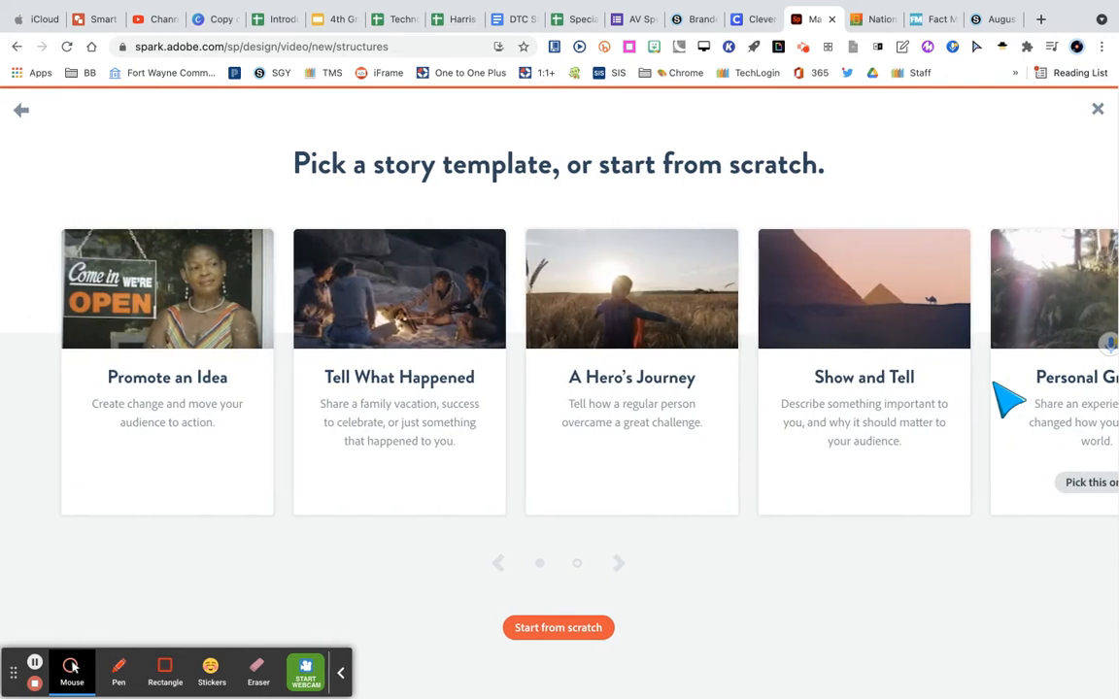
left_click(550, 627)
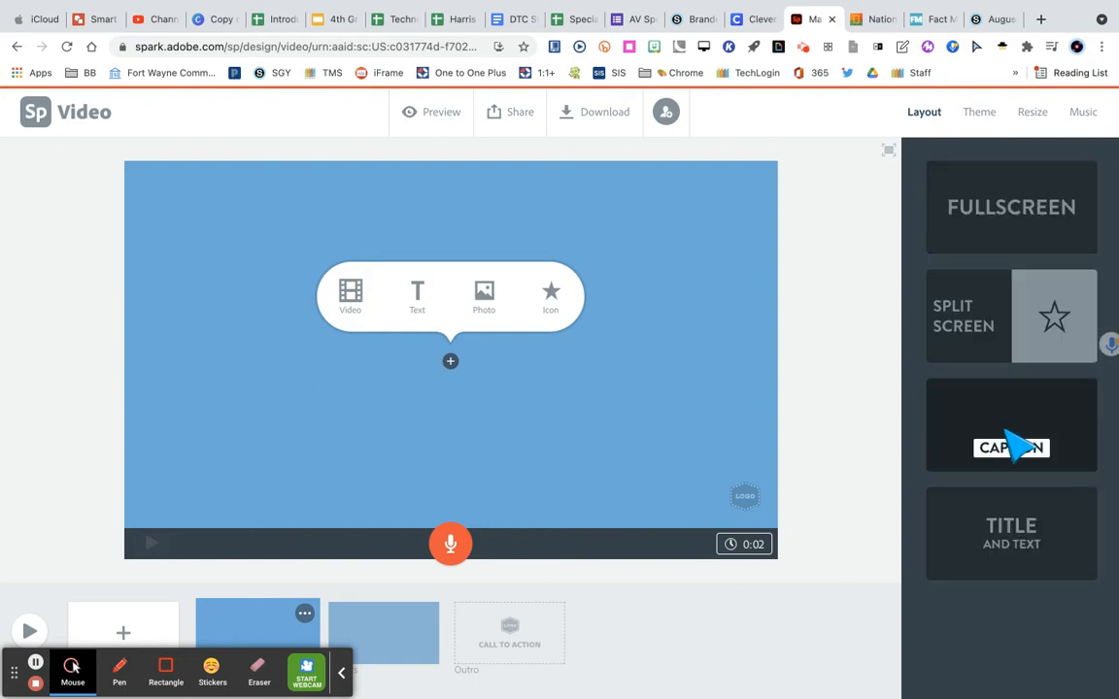
left_click(988, 337)
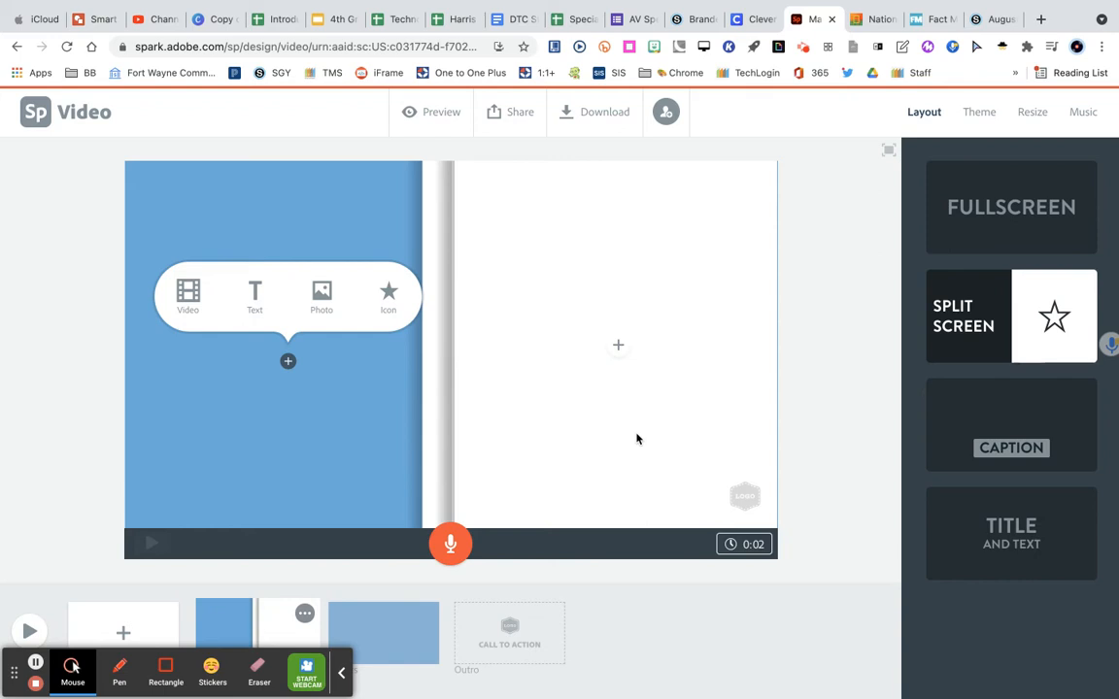
Browse the available themes, the video size options and the list of music tracks.
left_click(979, 115)
scroll(973, 428, "down", 3)
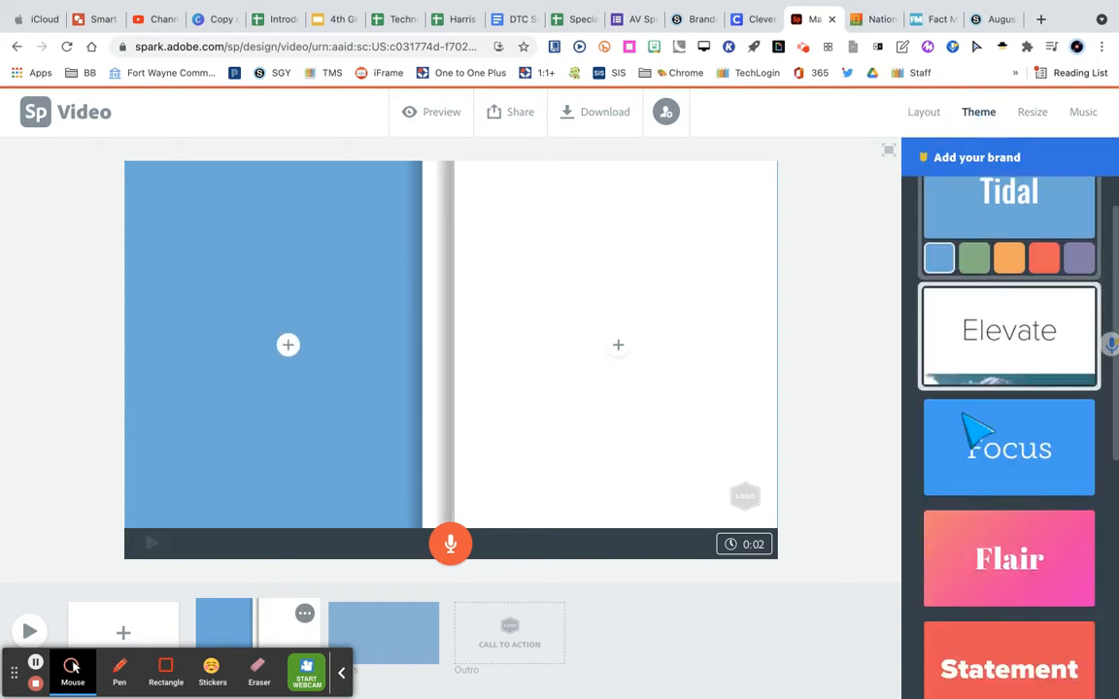
scroll(974, 427, "down", 5)
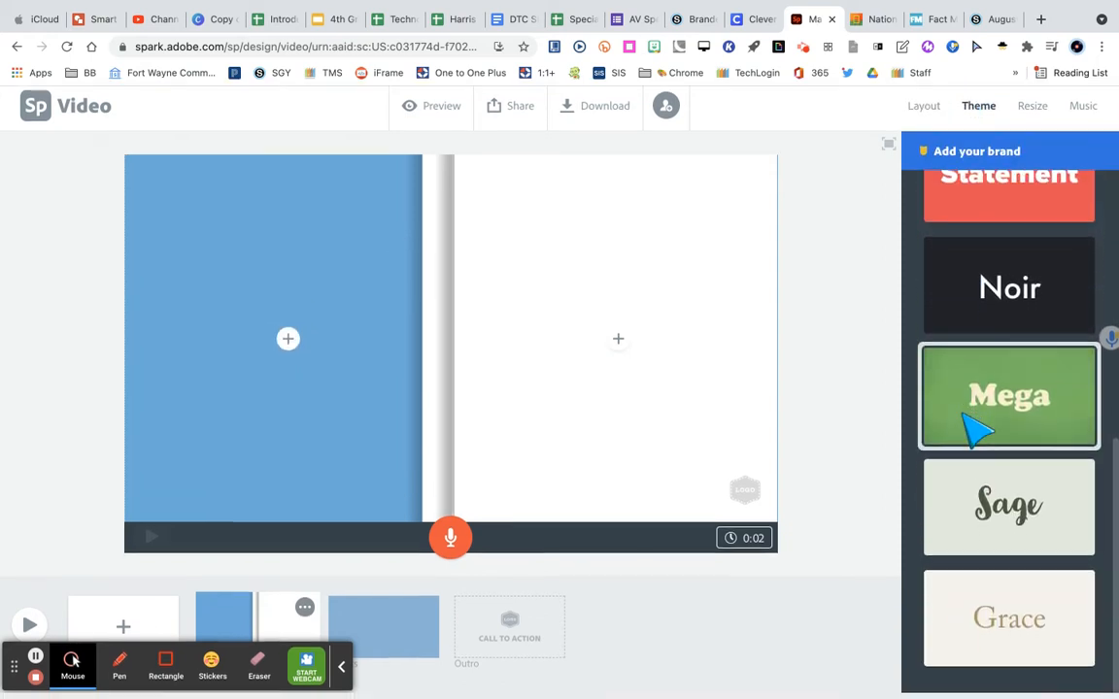
left_click(971, 427)
scroll(974, 427, "up", 1)
scroll(974, 428, "up", 5)
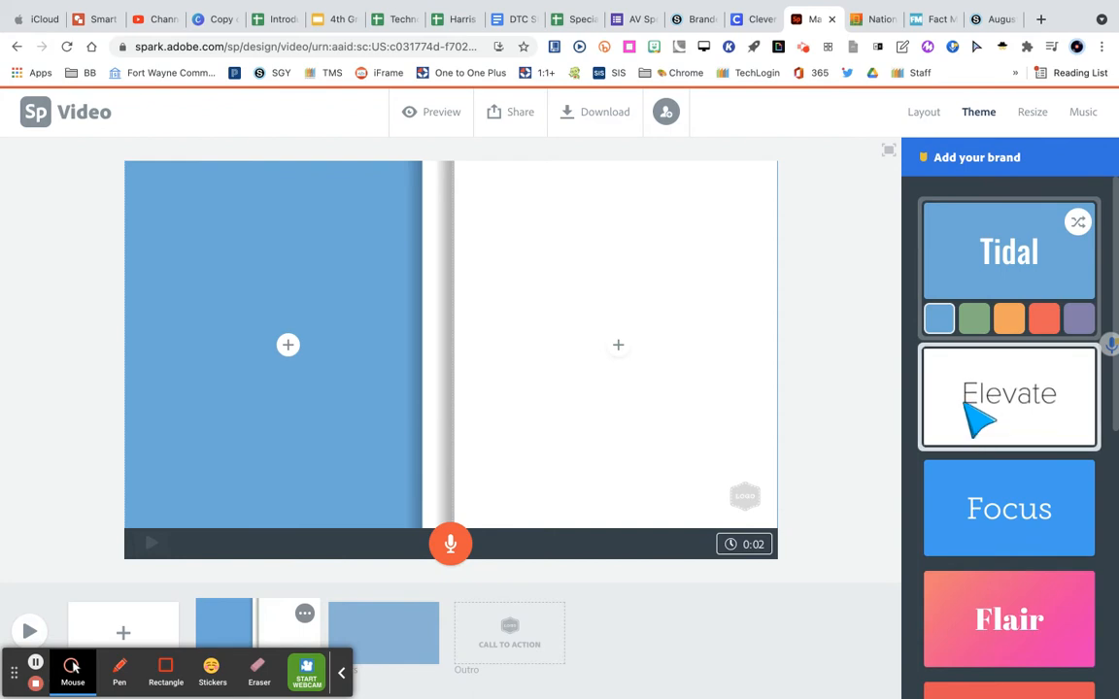
left_click(1034, 116)
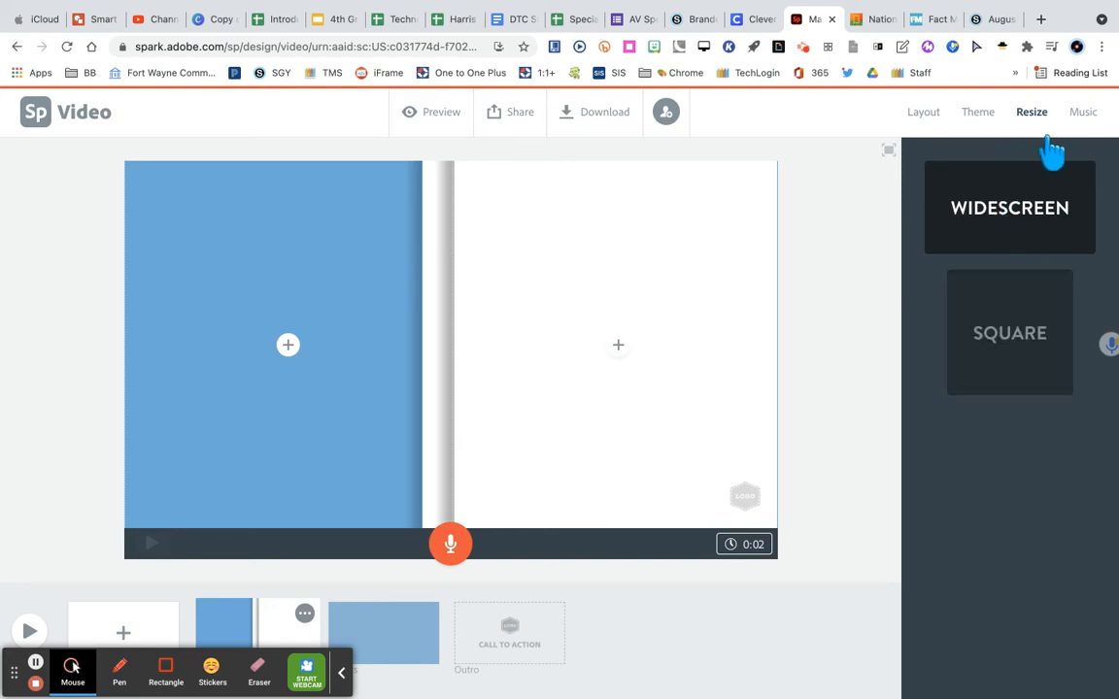
left_click(1082, 115)
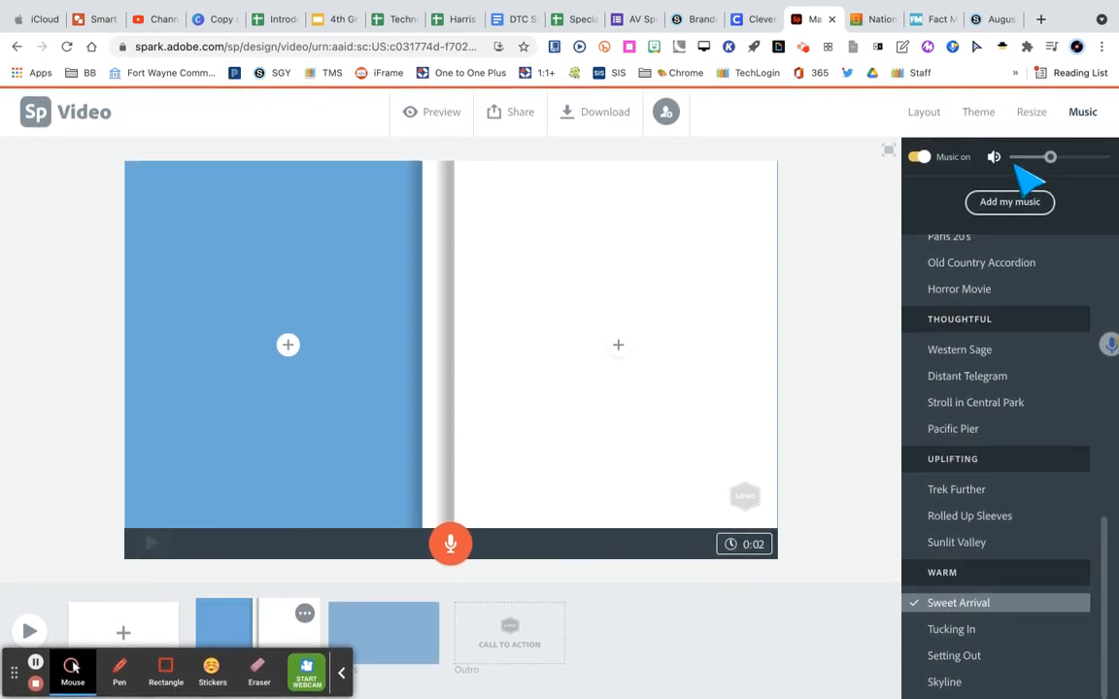
scroll(978, 265, "up", 1)
scroll(978, 265, "up", 10)
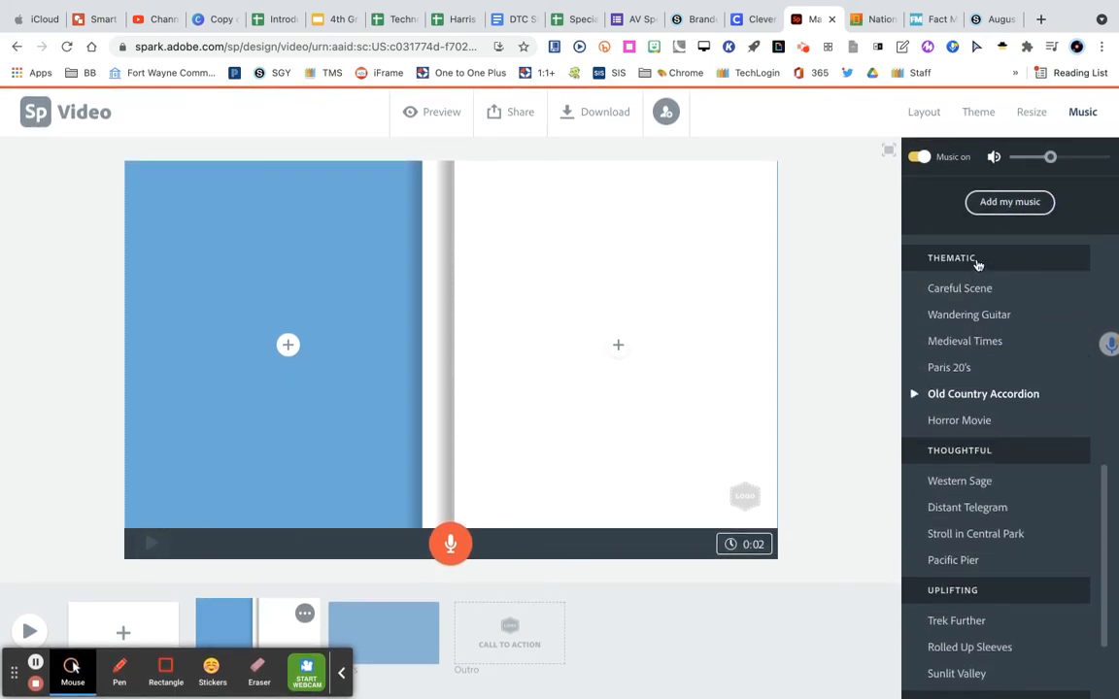
scroll(978, 265, "up", 5)
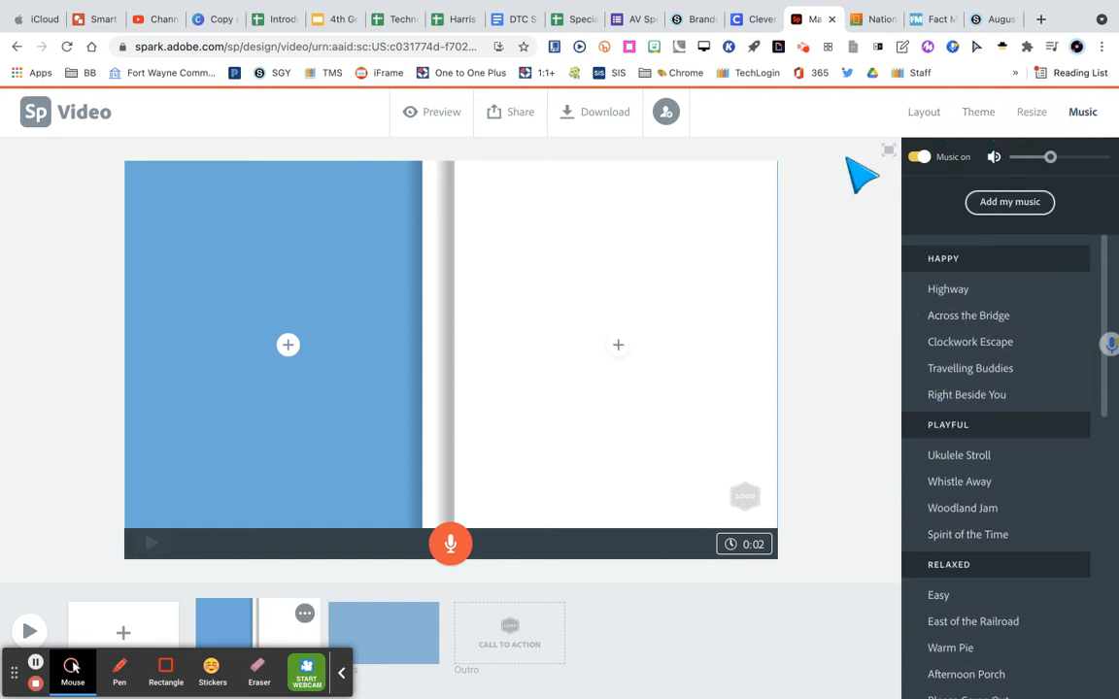
Change the first slide's layout to fullscreen.
left_click(923, 113)
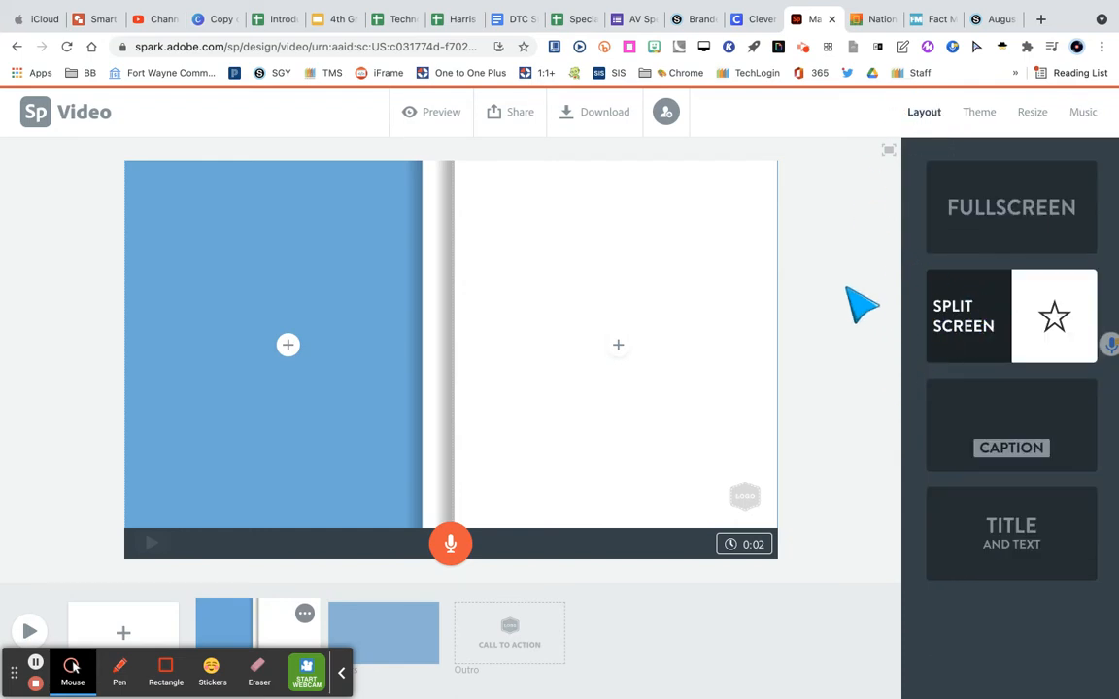
left_click(289, 347)
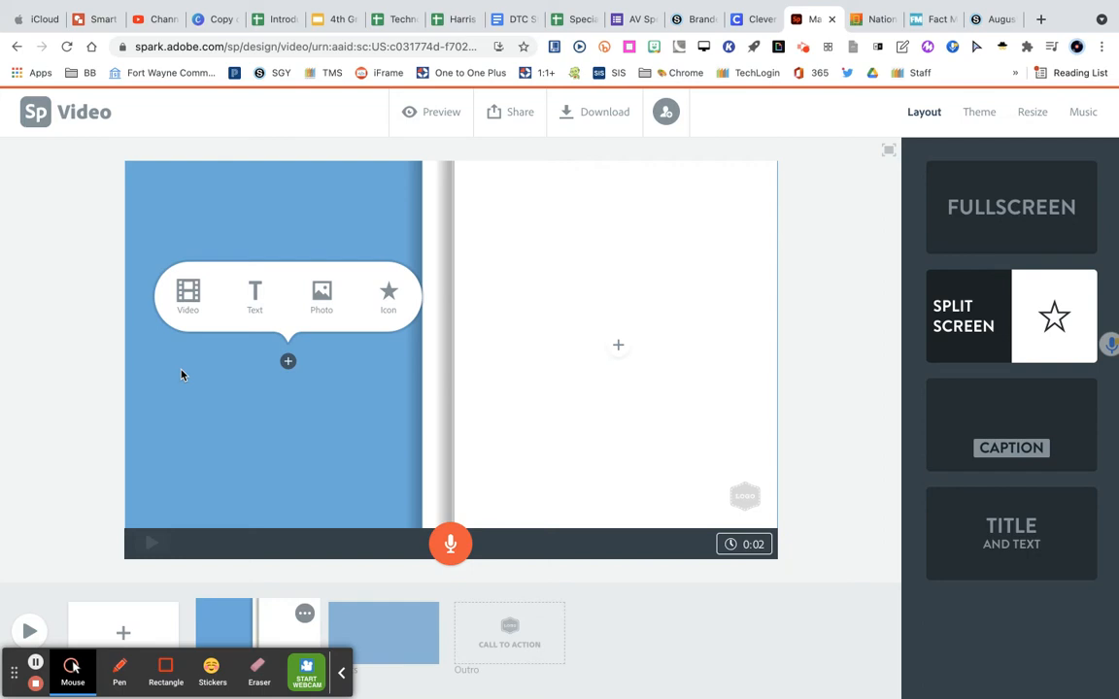
left_click(1011, 214)
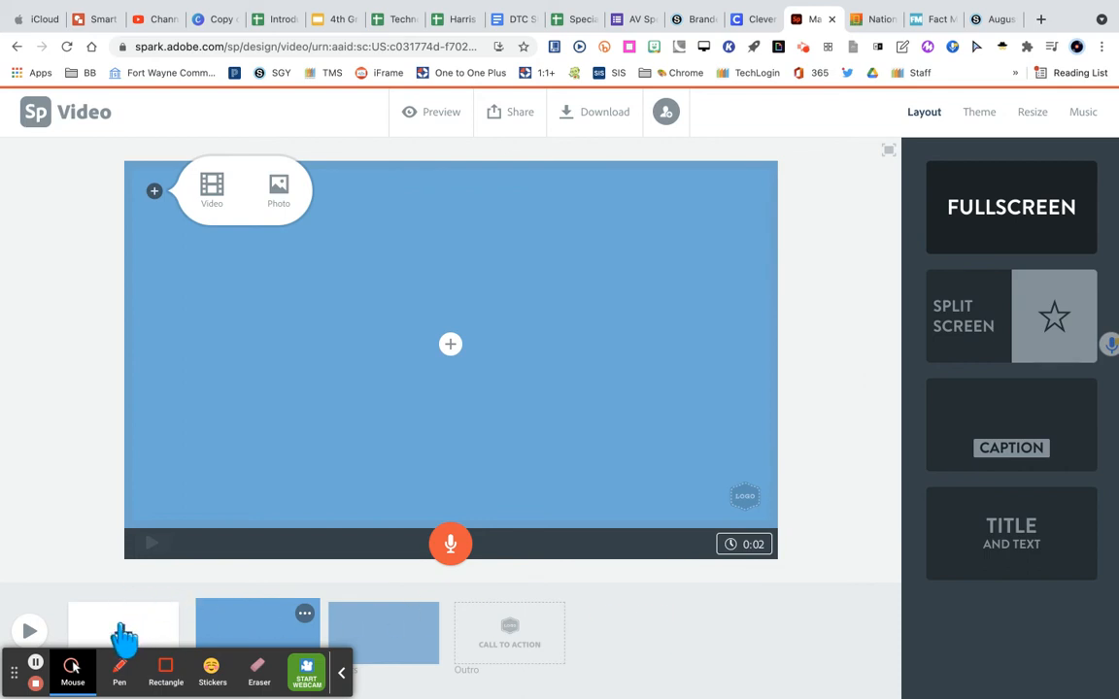
Add a new slide to the video and set the original first slide to the split screen layout.
left_click(123, 636)
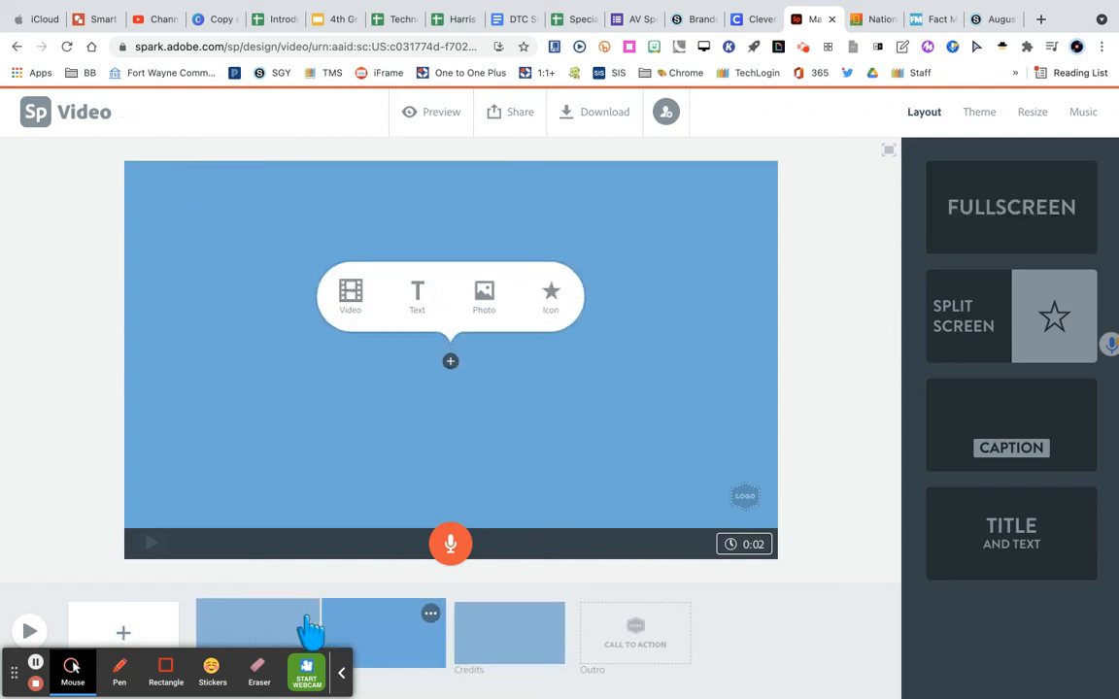
left_click(276, 637)
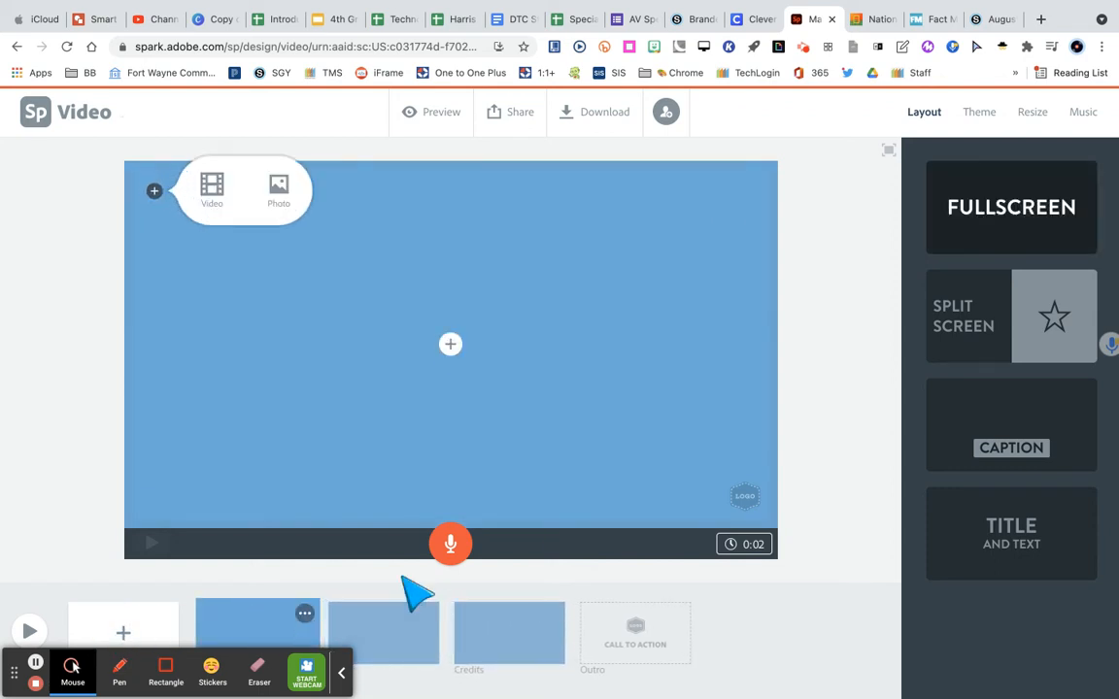
left_click(971, 303)
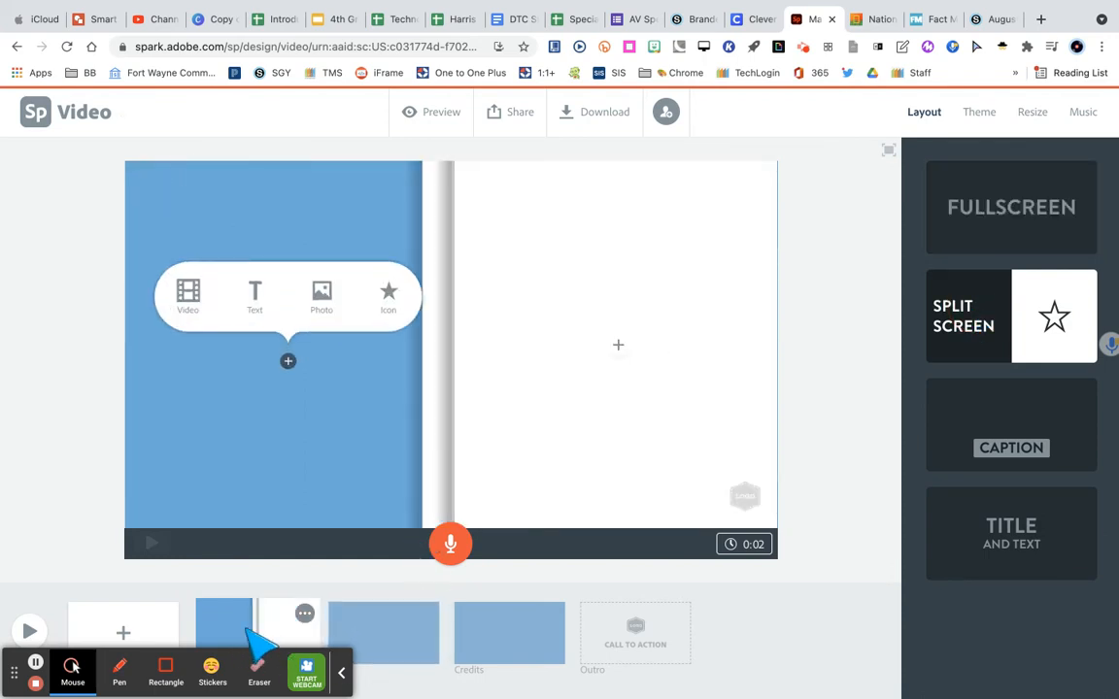
Move the new blank slide ahead of the split screen slide in the timeline.
left_click(389, 629)
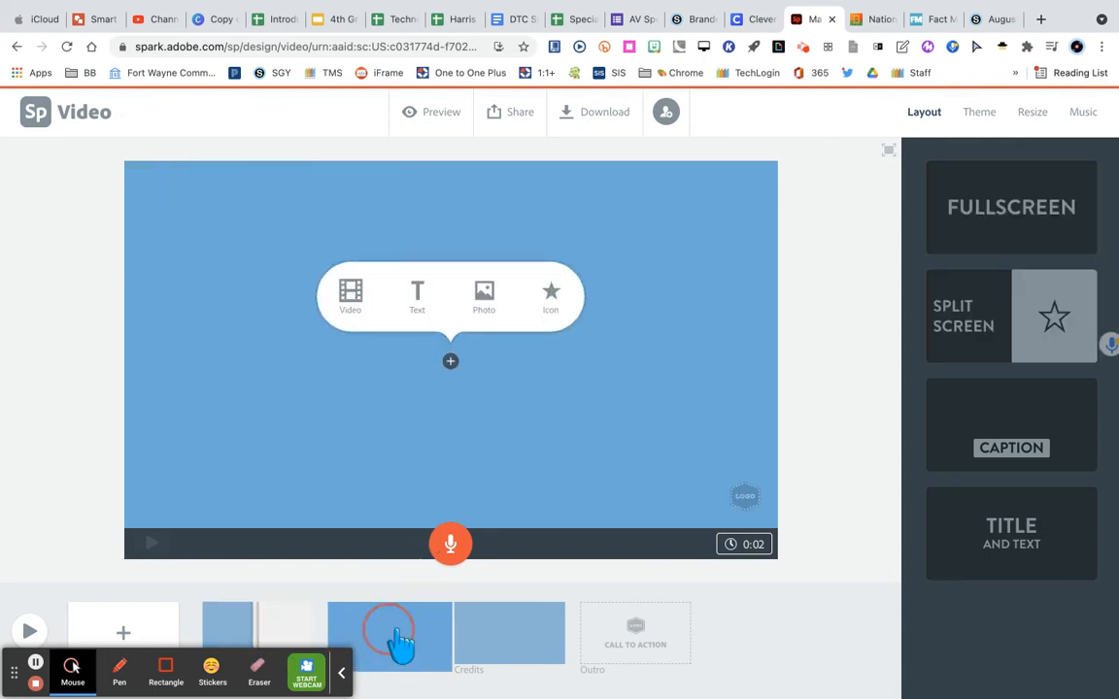
left_click_drag(398, 639, 225, 612)
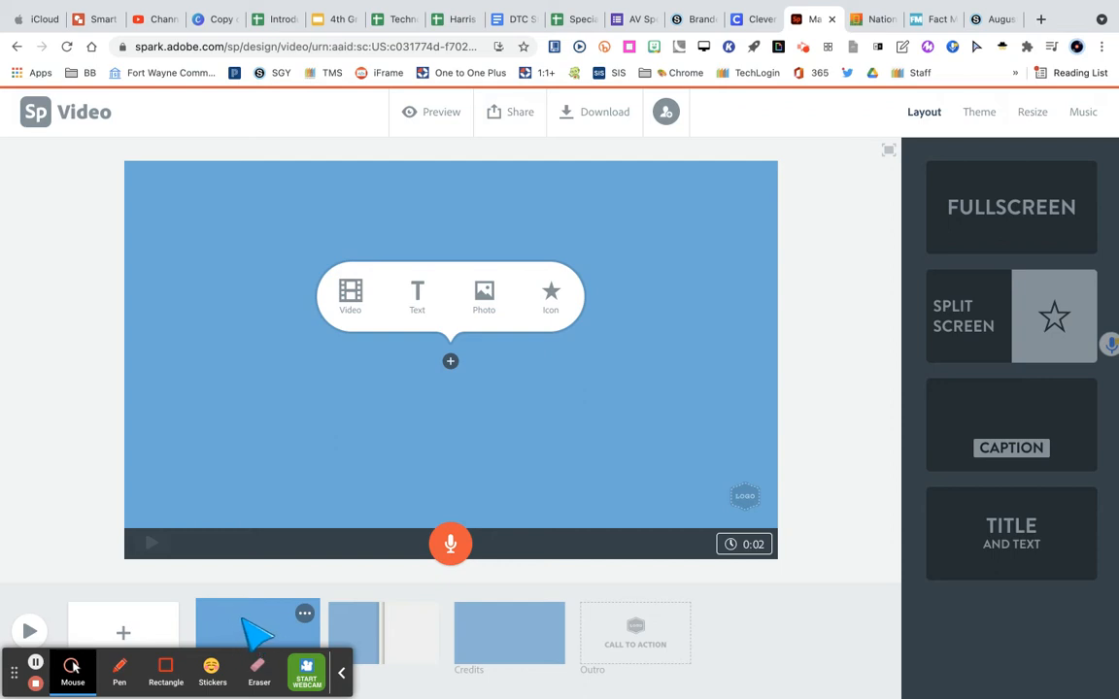
Add the text "dkfjaldfjaslfkj" to the blue half of the split screen slide.
left_click(385, 610)
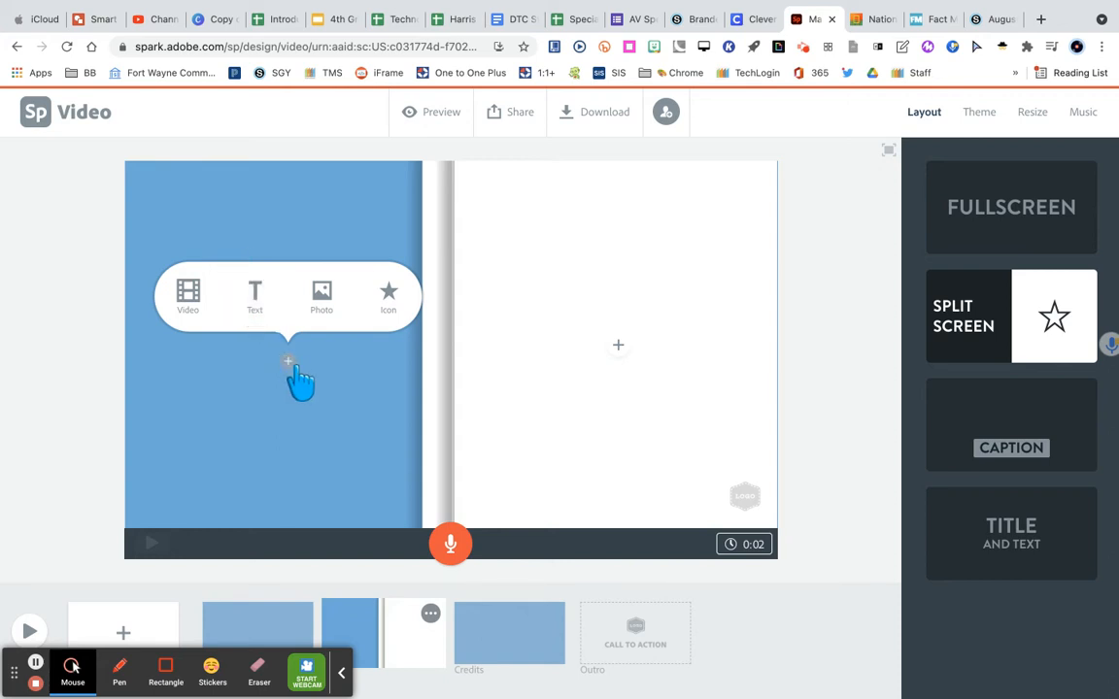
left_click(254, 294)
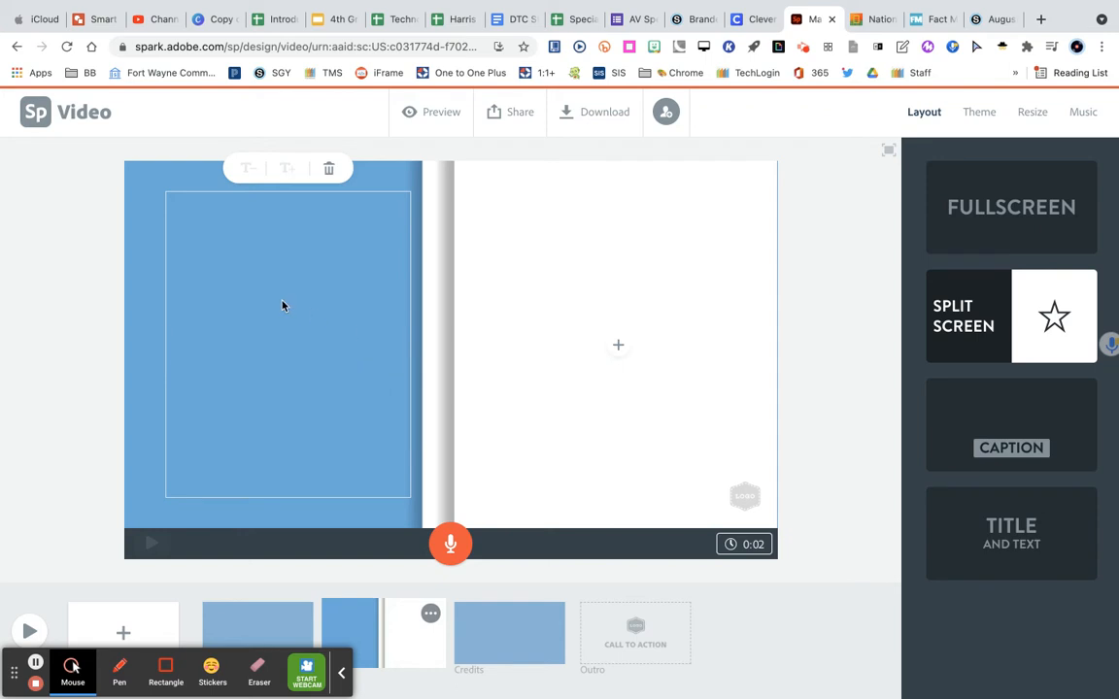
type("dkfjaldfjaslfkj")
left_click(268, 438)
left_click(127, 388)
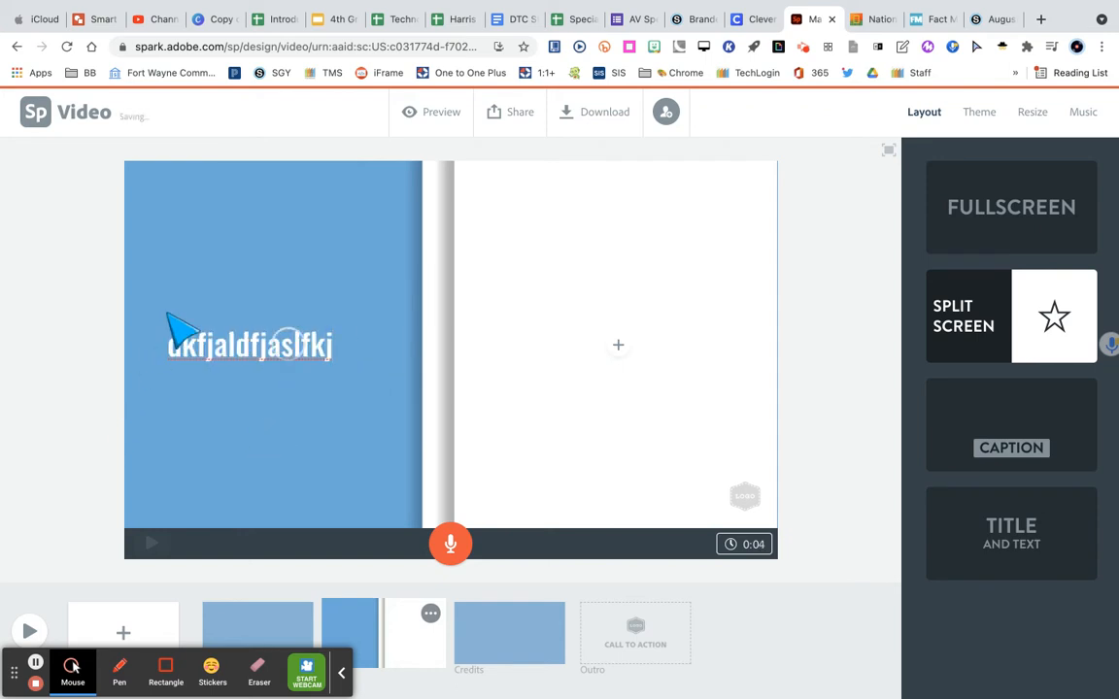
Try to move the text higher within the blue half of the slide.
left_click(219, 345)
double_click(244, 341)
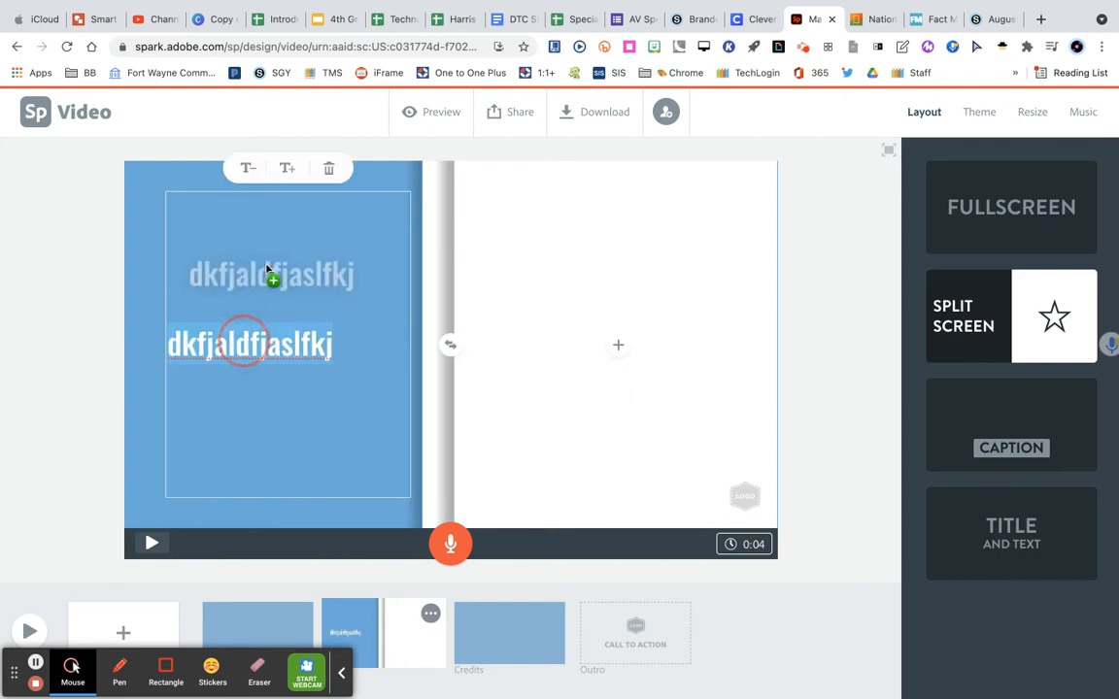
left_click(233, 259)
left_click(337, 263)
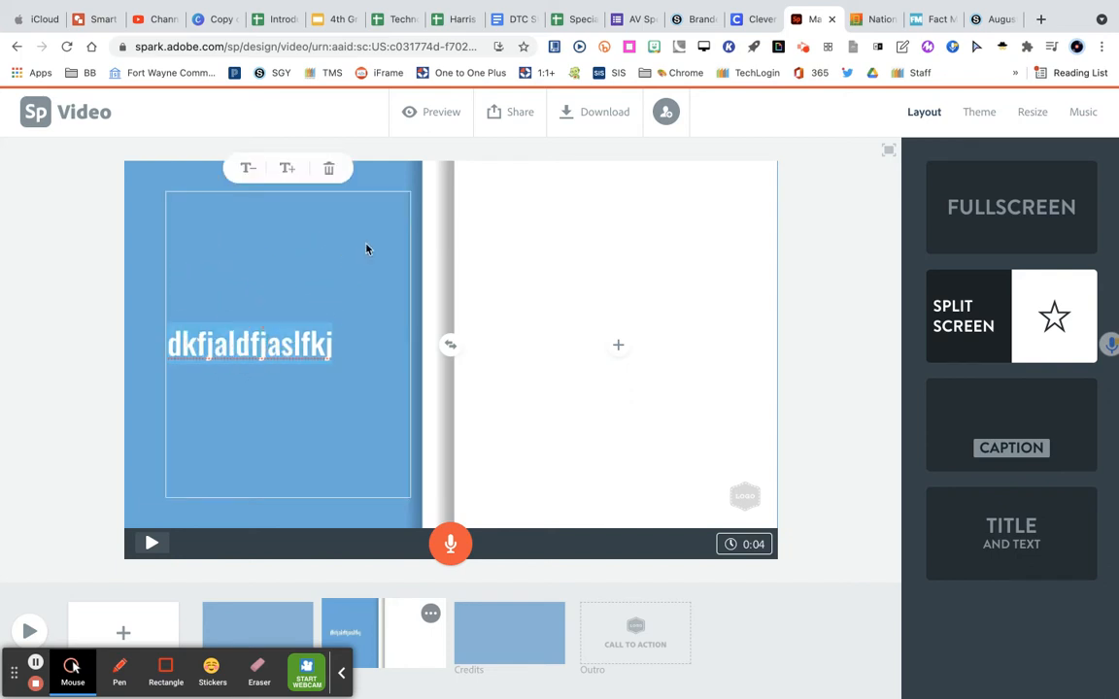
Enlarge the text to its largest size and move it to the top of the slide's blue half.
left_click(249, 170)
left_click(286, 171)
left_click(286, 171)
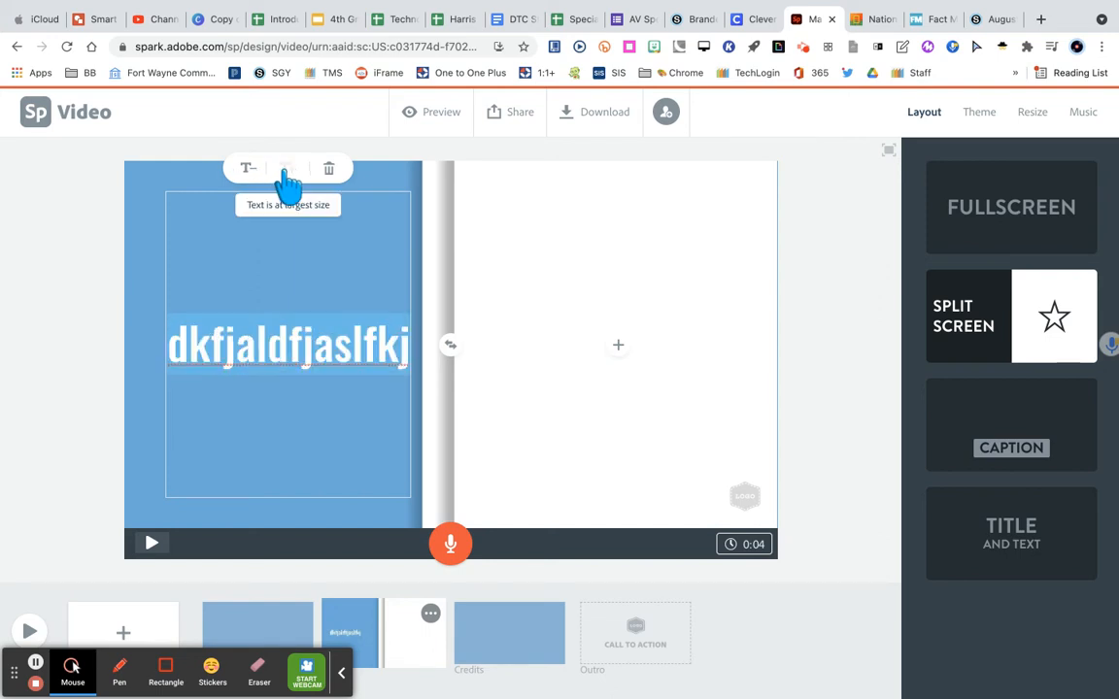
left_click(164, 513)
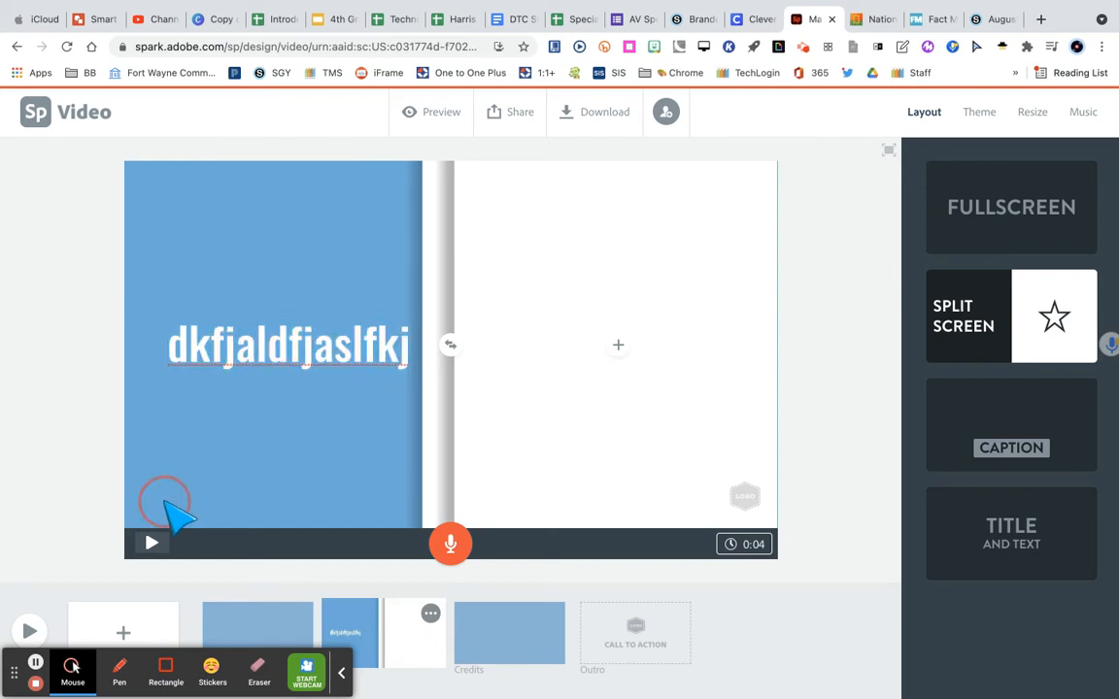
left_click_drag(174, 352, 166, 260)
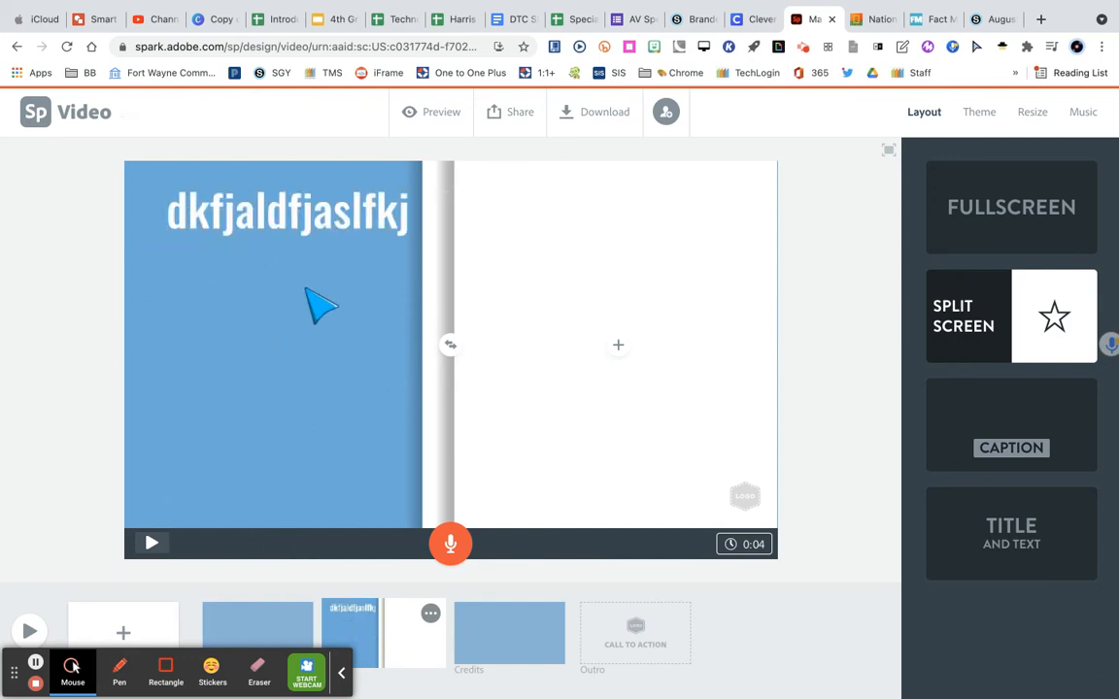
Search the free photos for "abe lincoln" to fill the empty white half of the split screen slide.
left_click(620, 348)
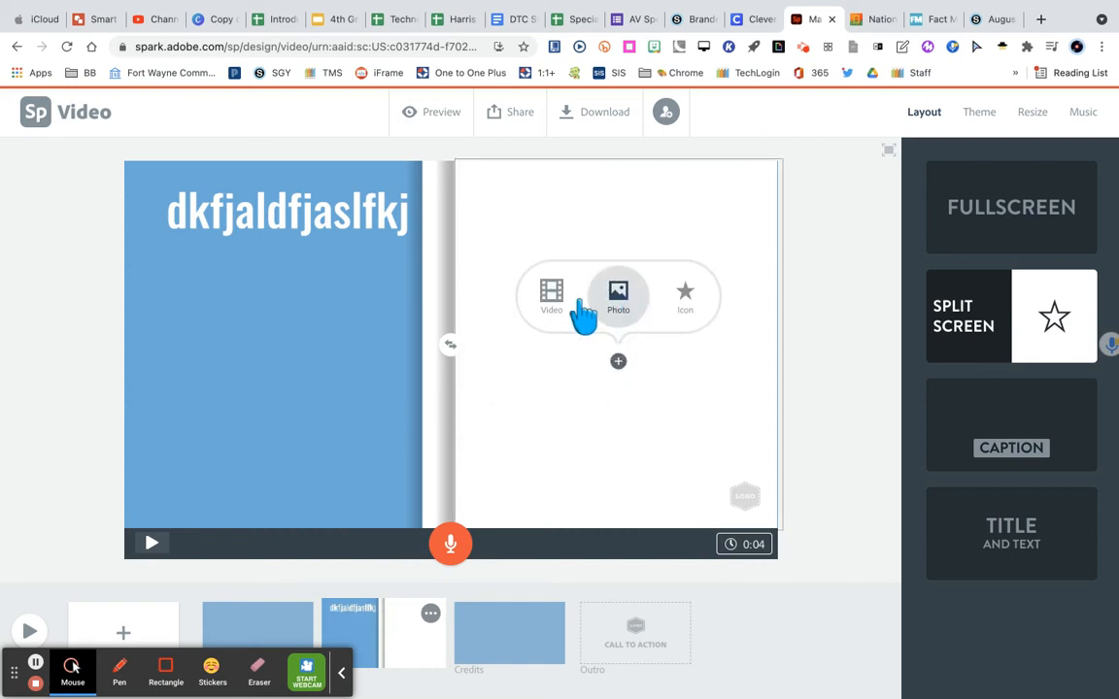
left_click(620, 310)
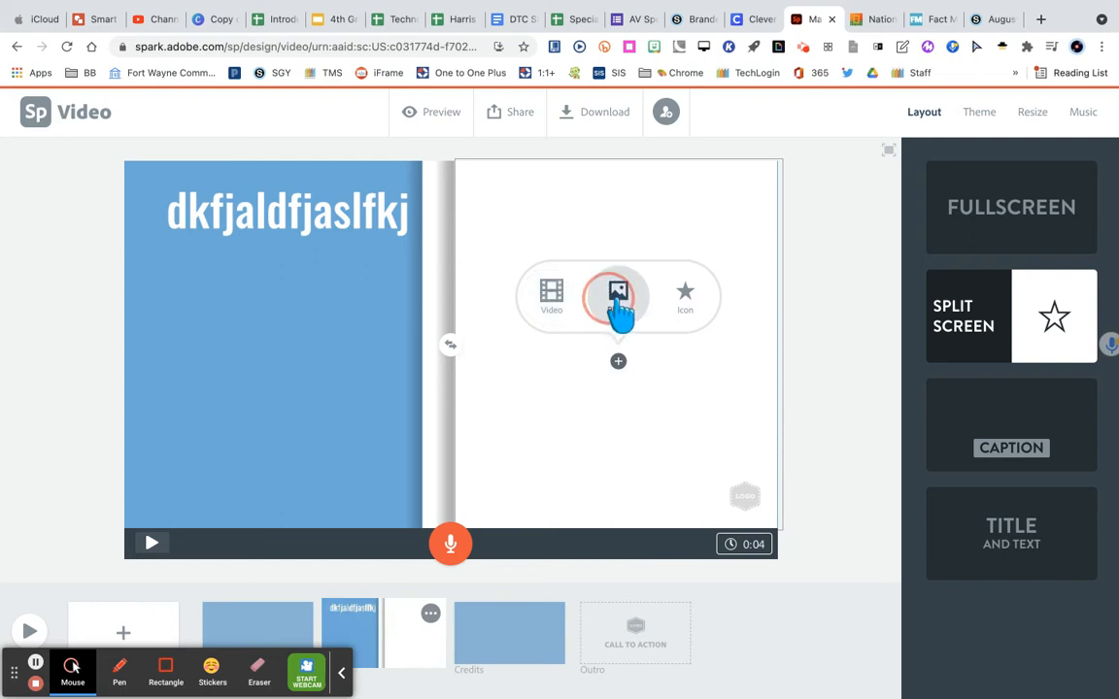
left_click(994, 358)
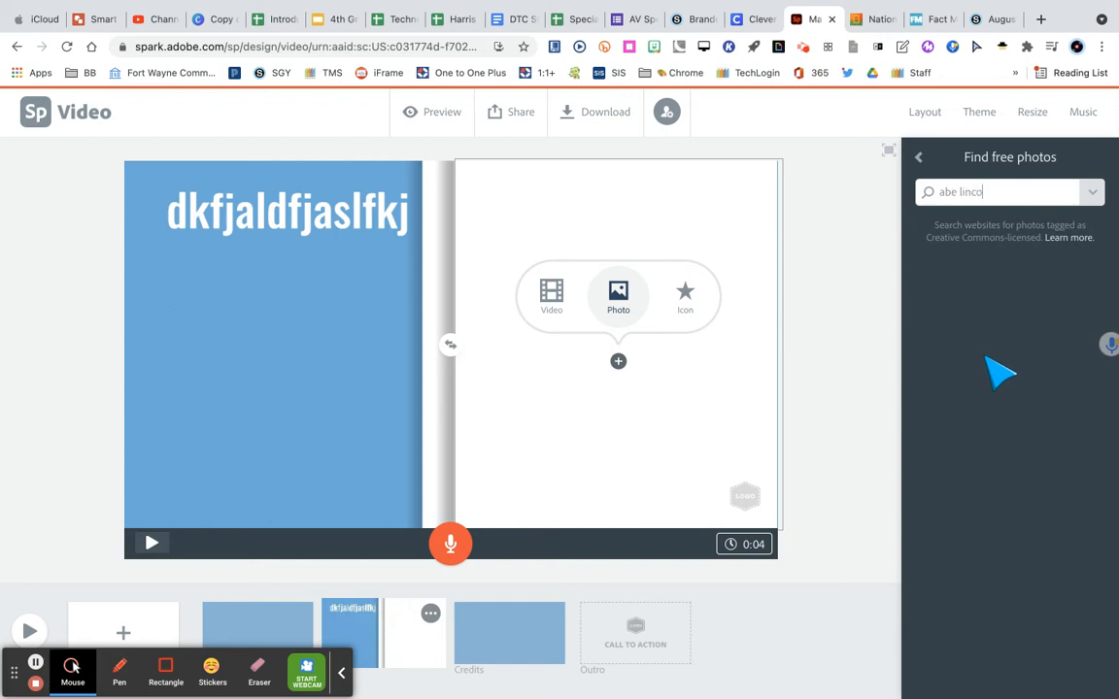
key("Return")
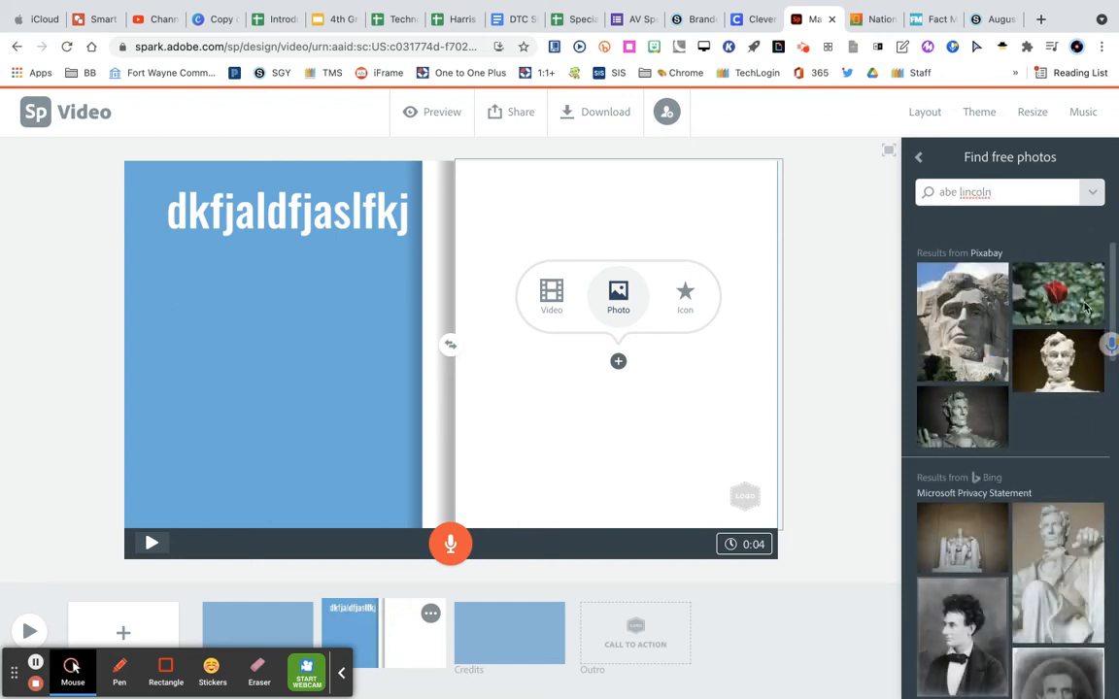
Add the black-and-white portrait of young Lincoln with tousled hair from the Bing results to the slide's white half.
scroll(1049, 561, "down", 5)
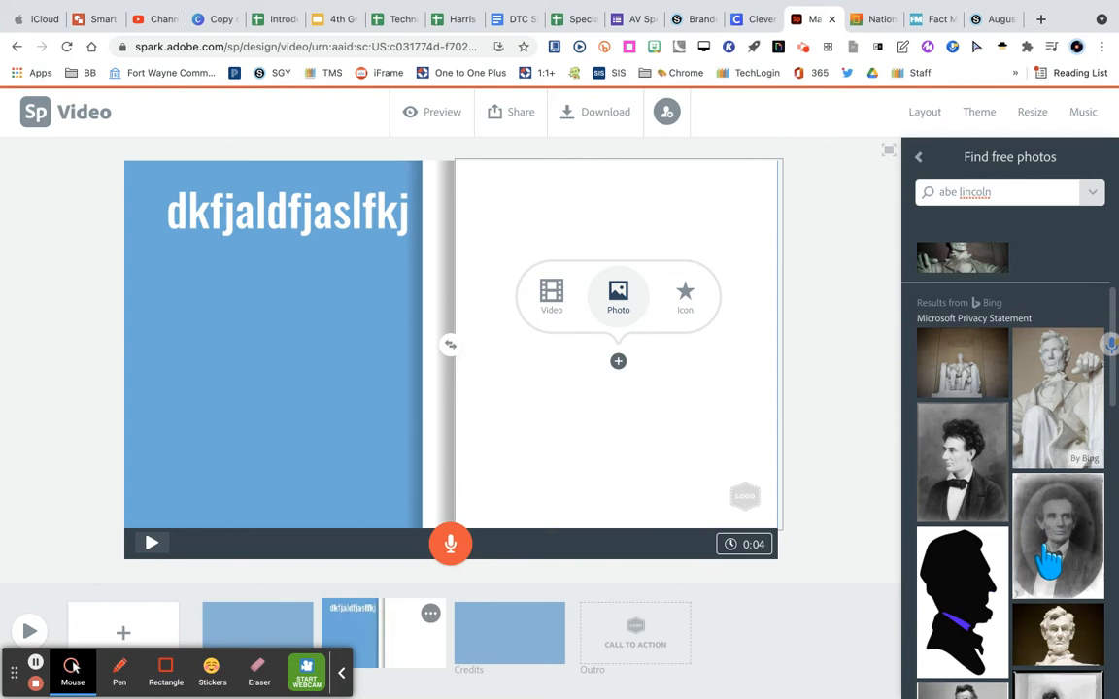
scroll(1044, 548, "down", 2)
scroll(1044, 547, "up", 2)
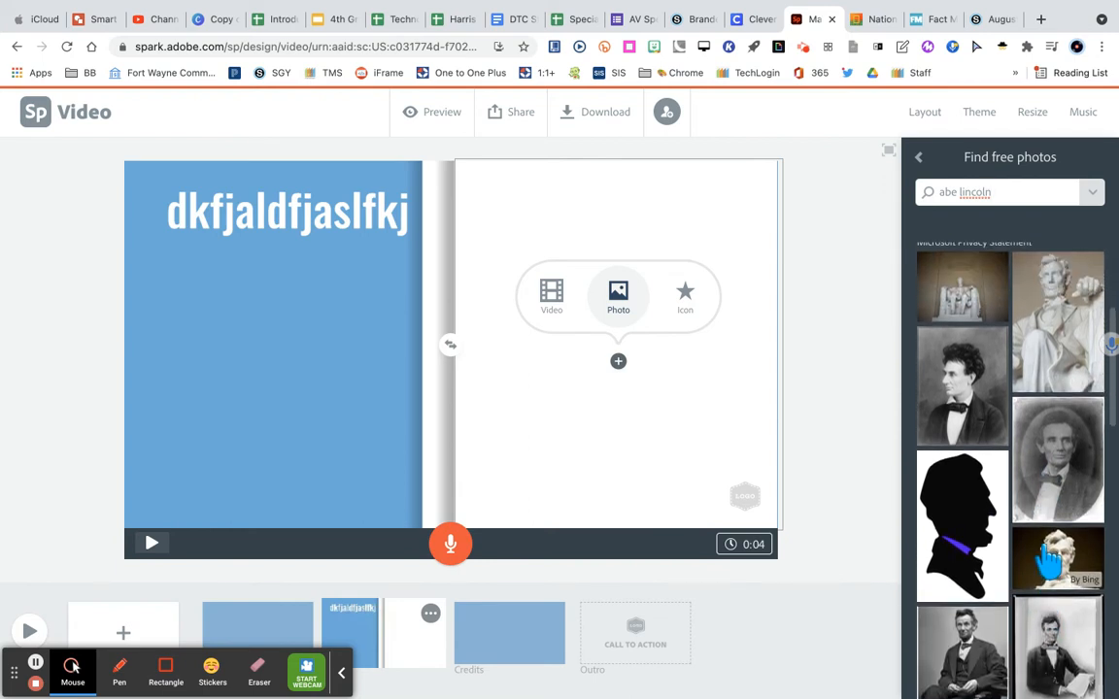
scroll(1048, 562, "down", 1)
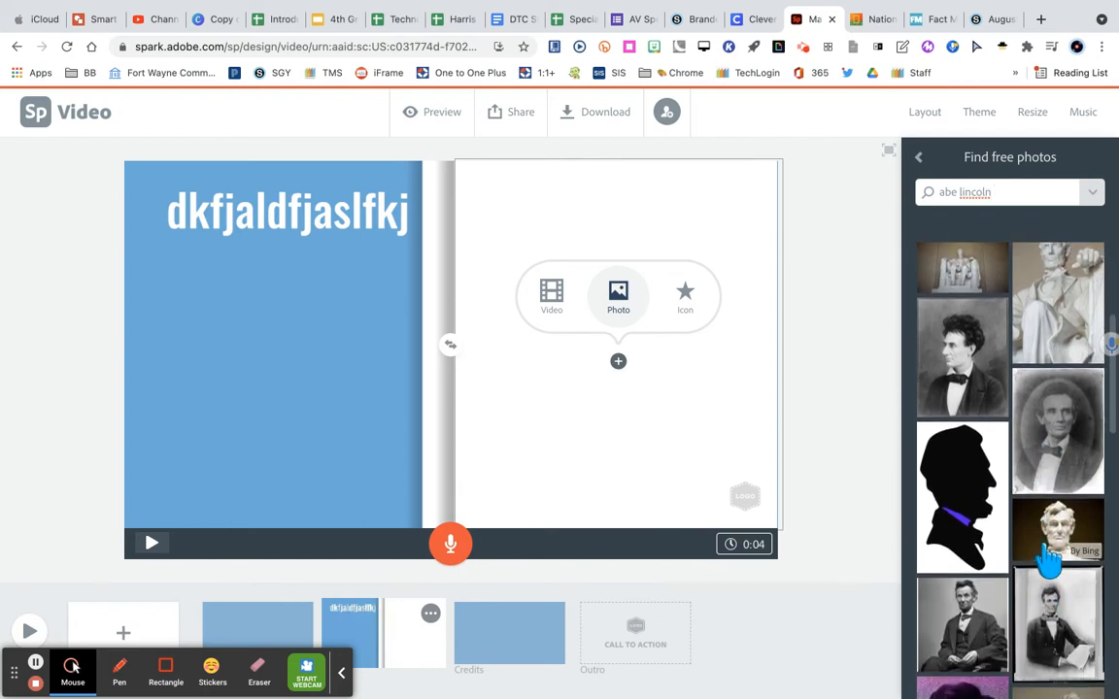
left_click(971, 393)
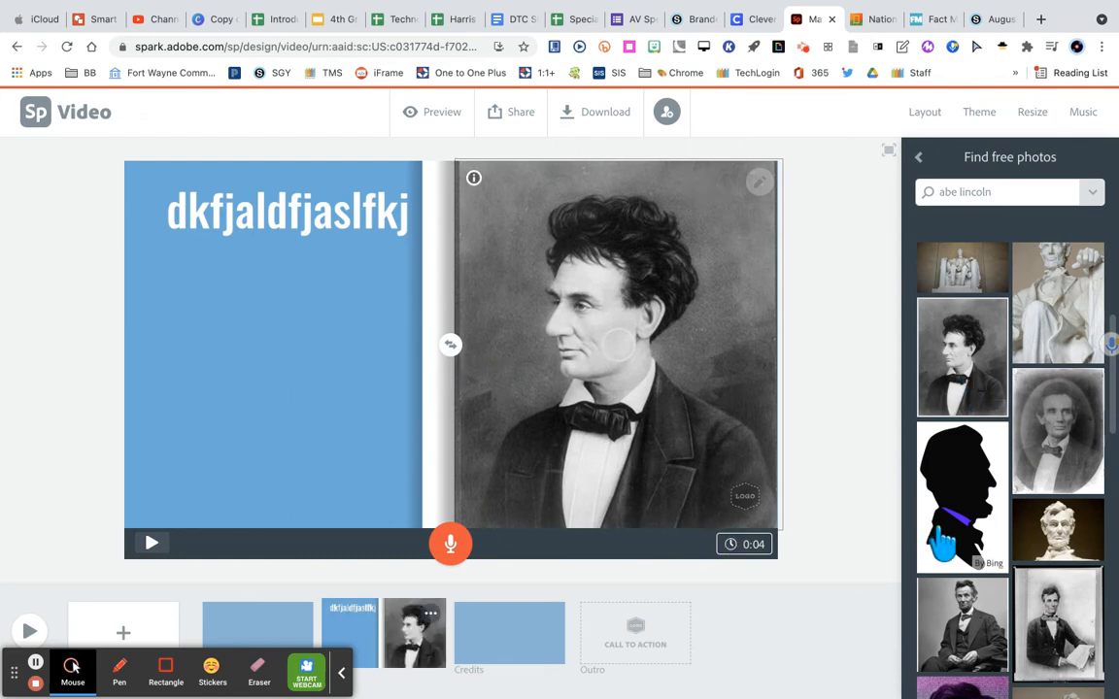
scroll(943, 544, "down", 2)
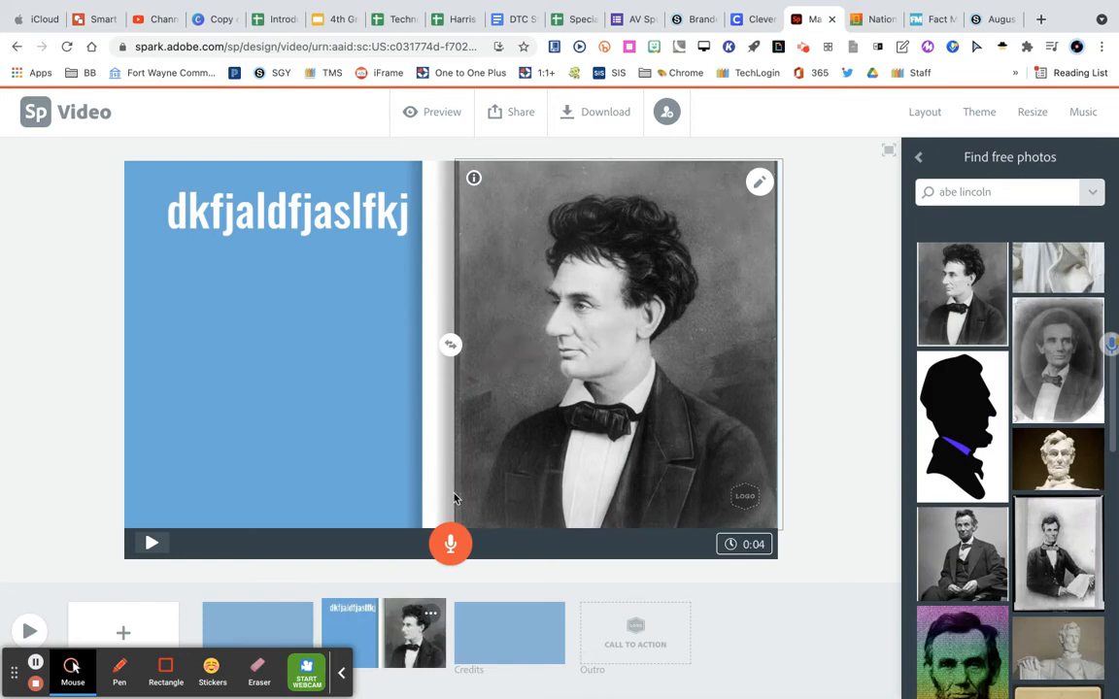
Allow microphone access for the site and record about 9 seconds of narration on the split screen slide.
left_click(450, 545)
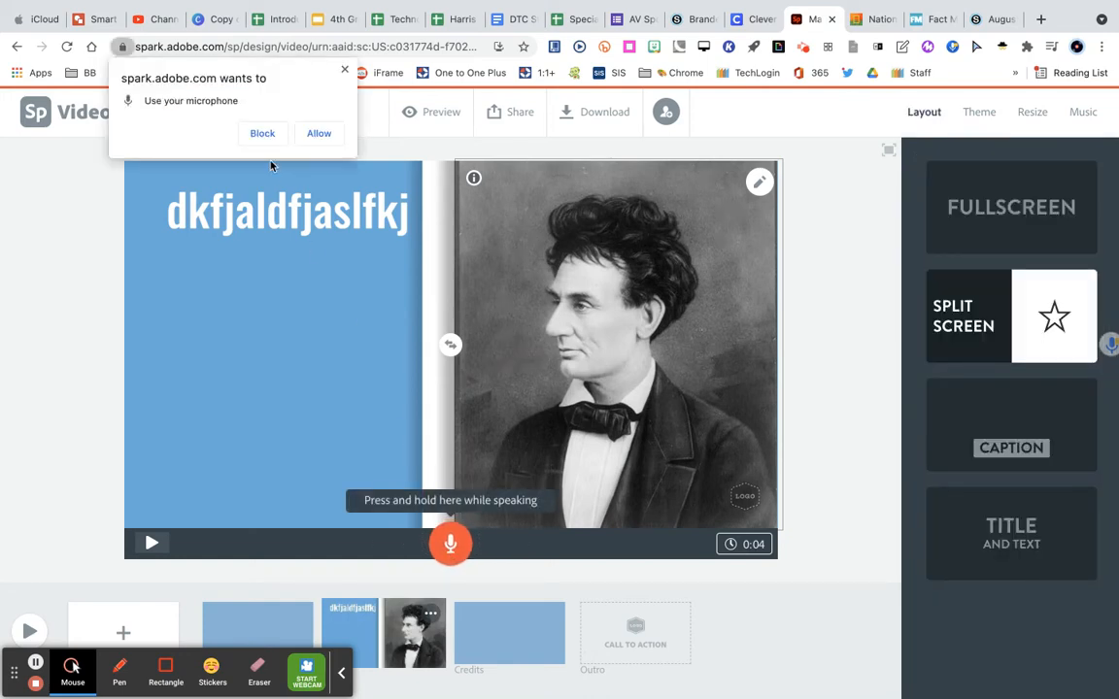
left_click(318, 134)
left_click_drag(449, 547, 450, 549)
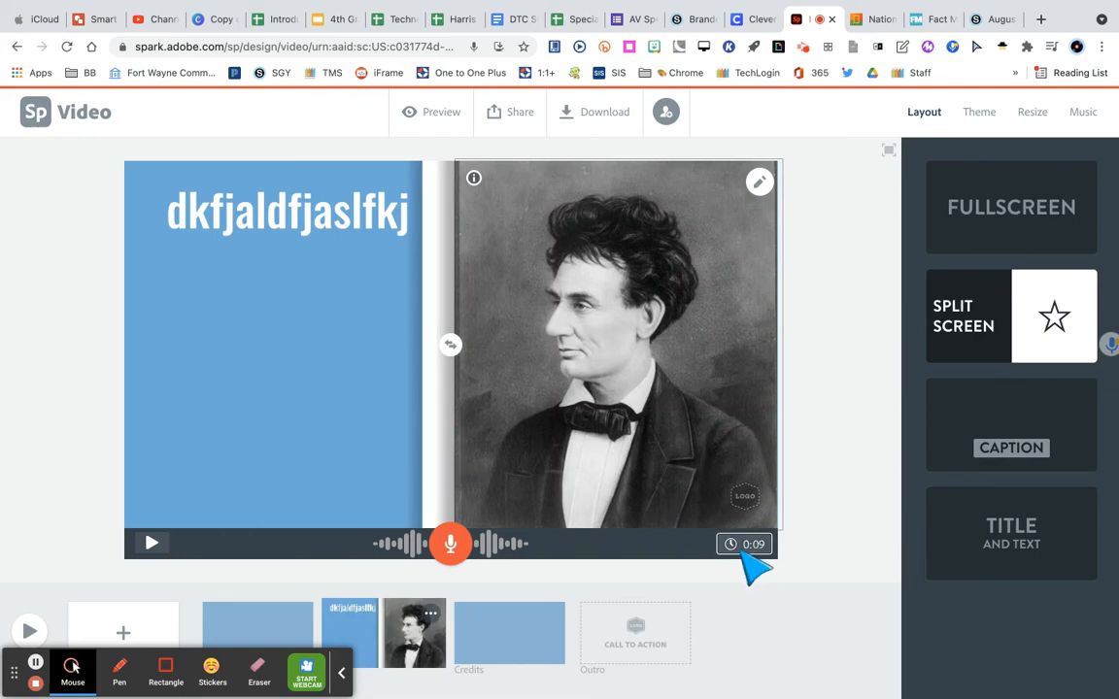
Remove the narration from the Lincoln portrait slide and record a new one of about 6 seconds.
mouse_move(757, 567)
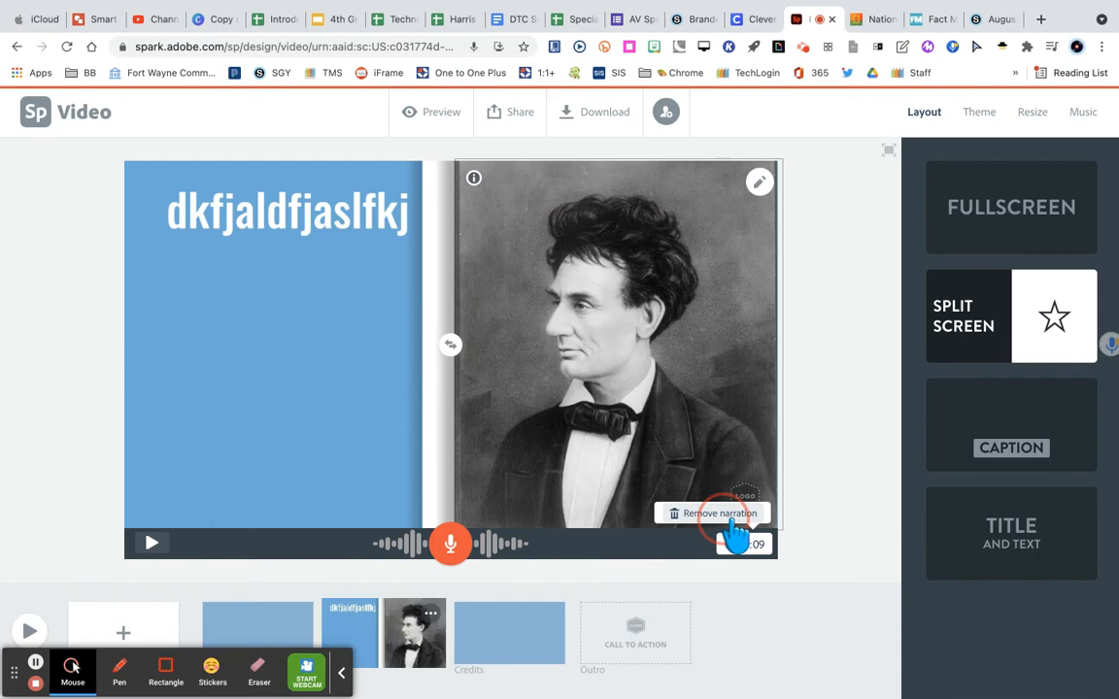
left_click(735, 518)
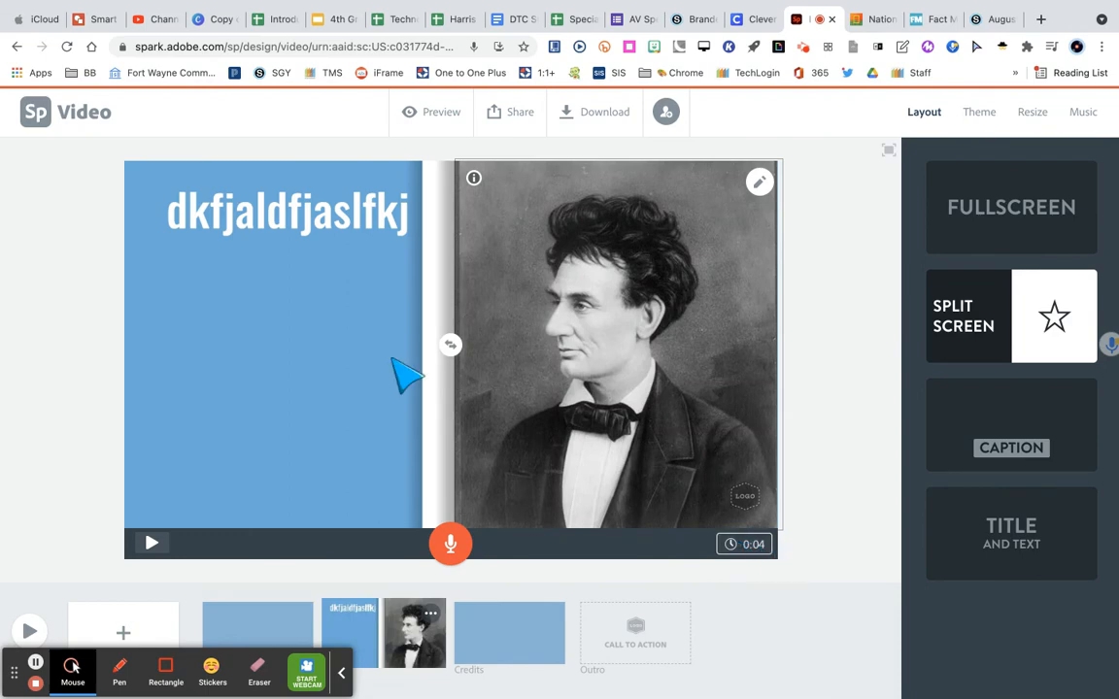
left_click(453, 544)
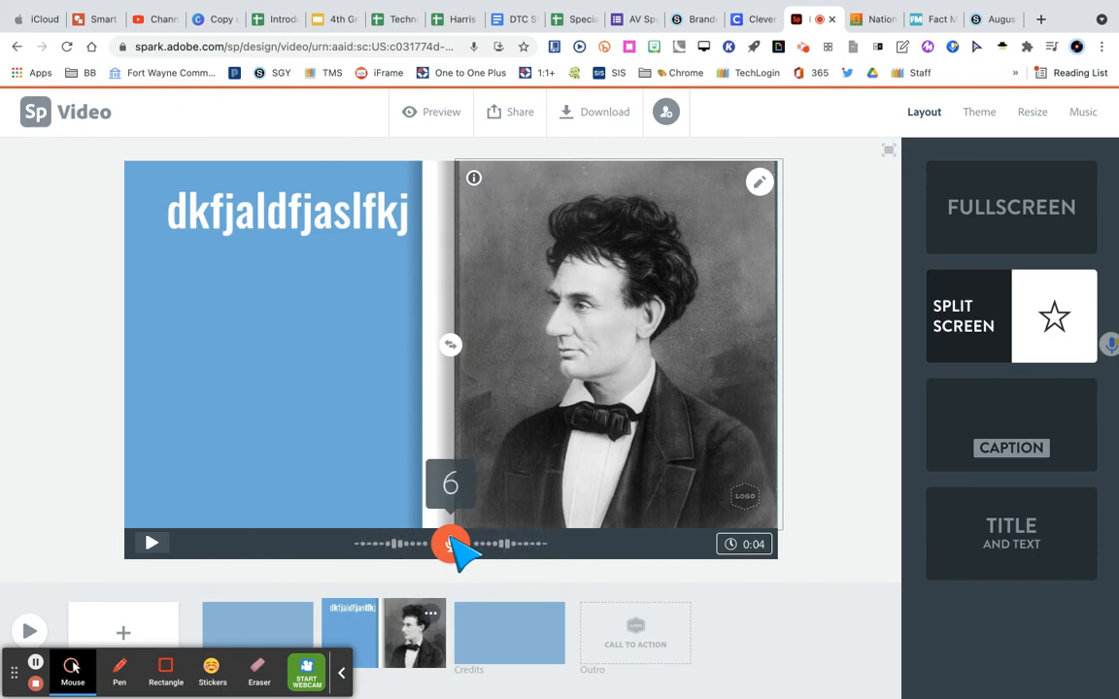
left_click(451, 540)
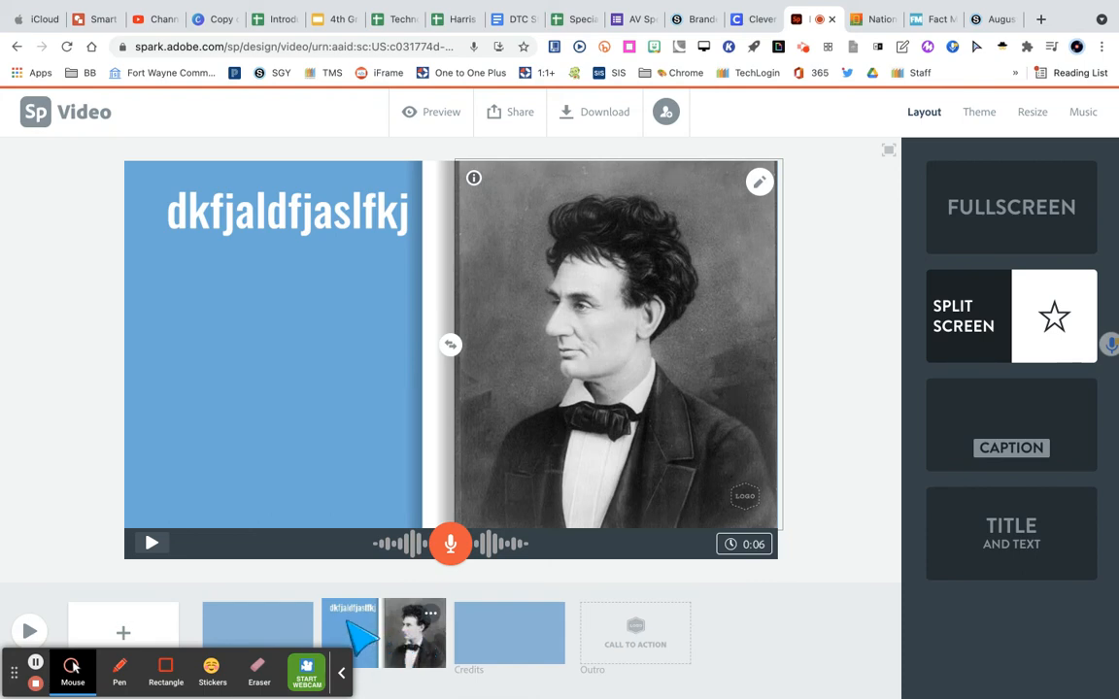
Preview the whole video, pause it, skip to near its end at 0:07, and return to the editor.
left_click(30, 632)
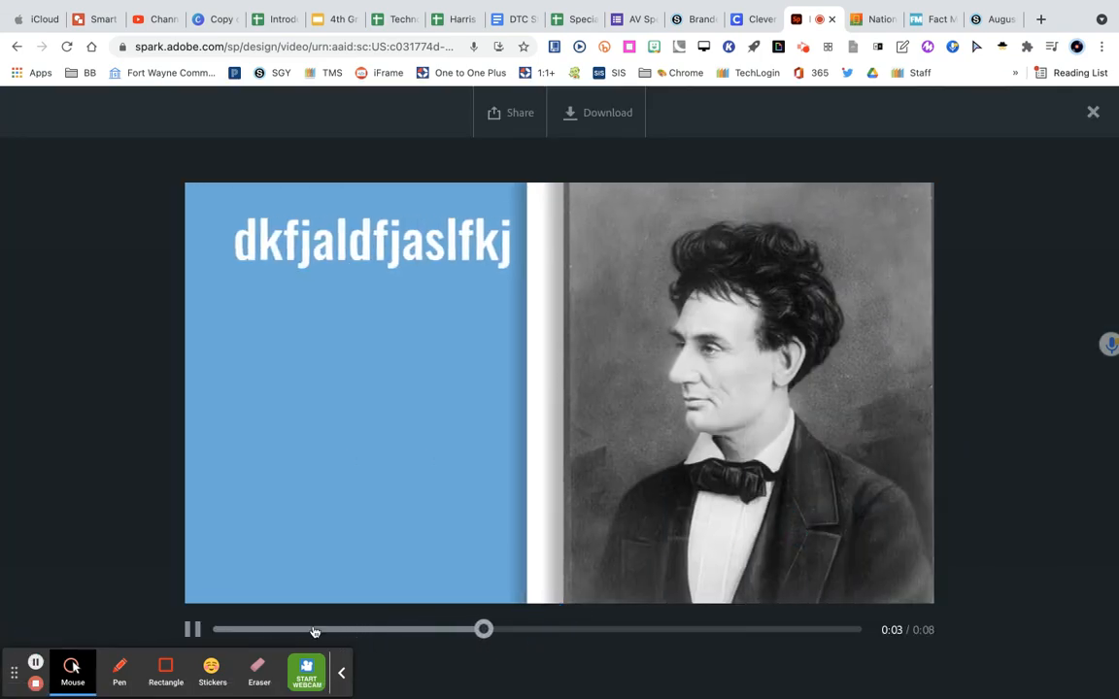
left_click(193, 630)
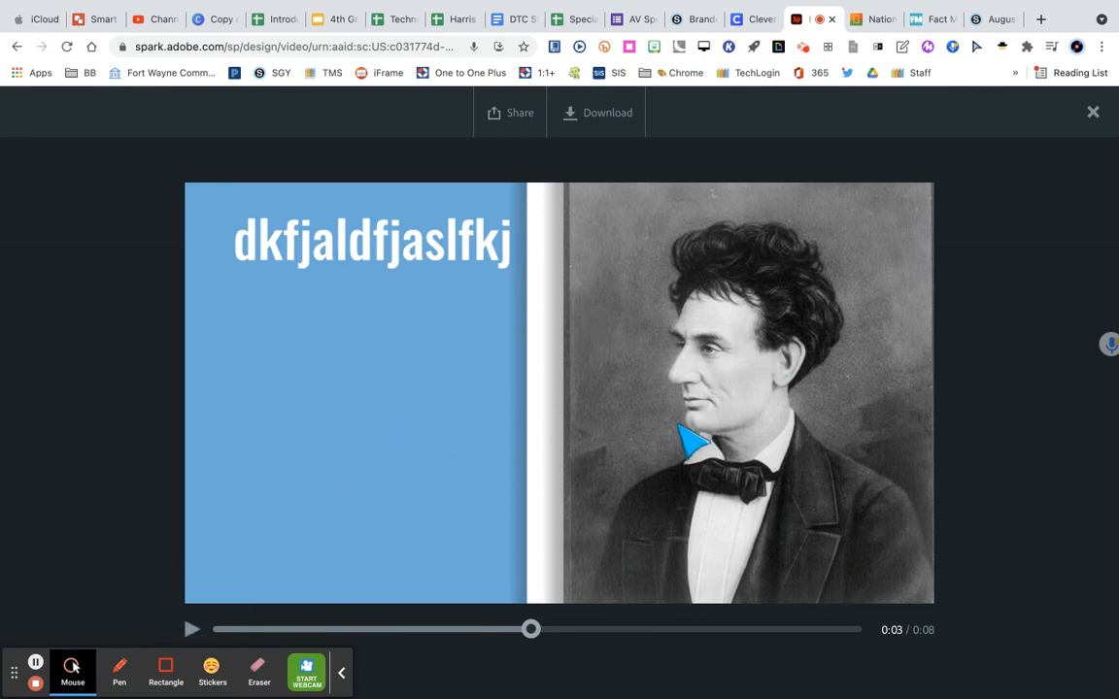
left_click(532, 630)
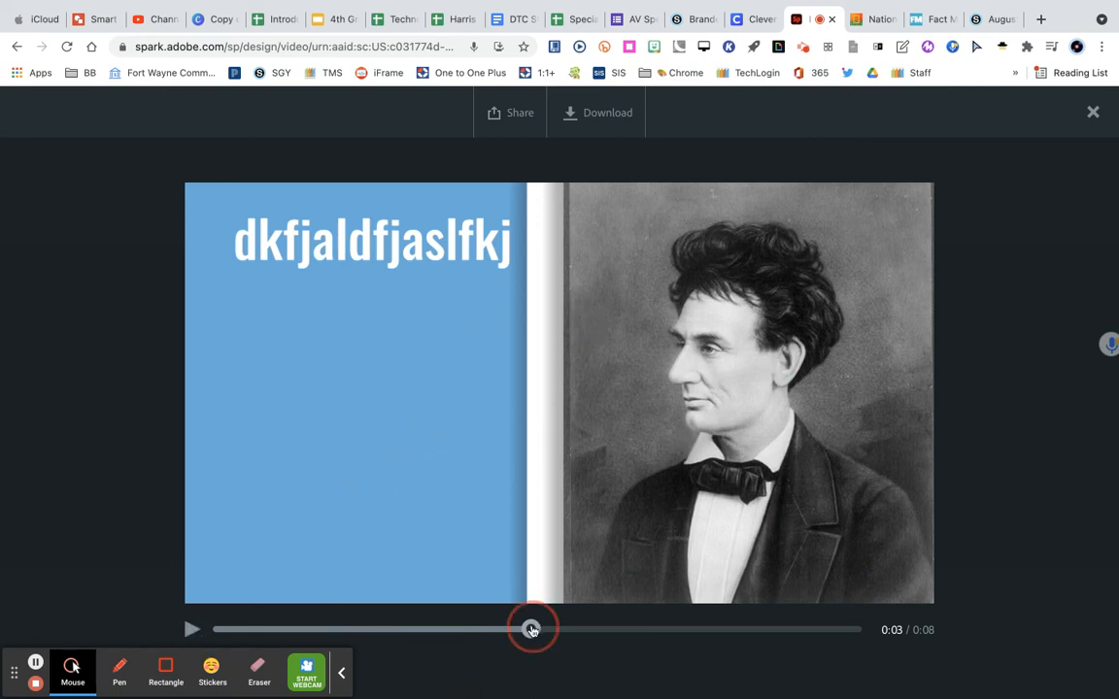
left_click_drag(534, 631, 833, 632)
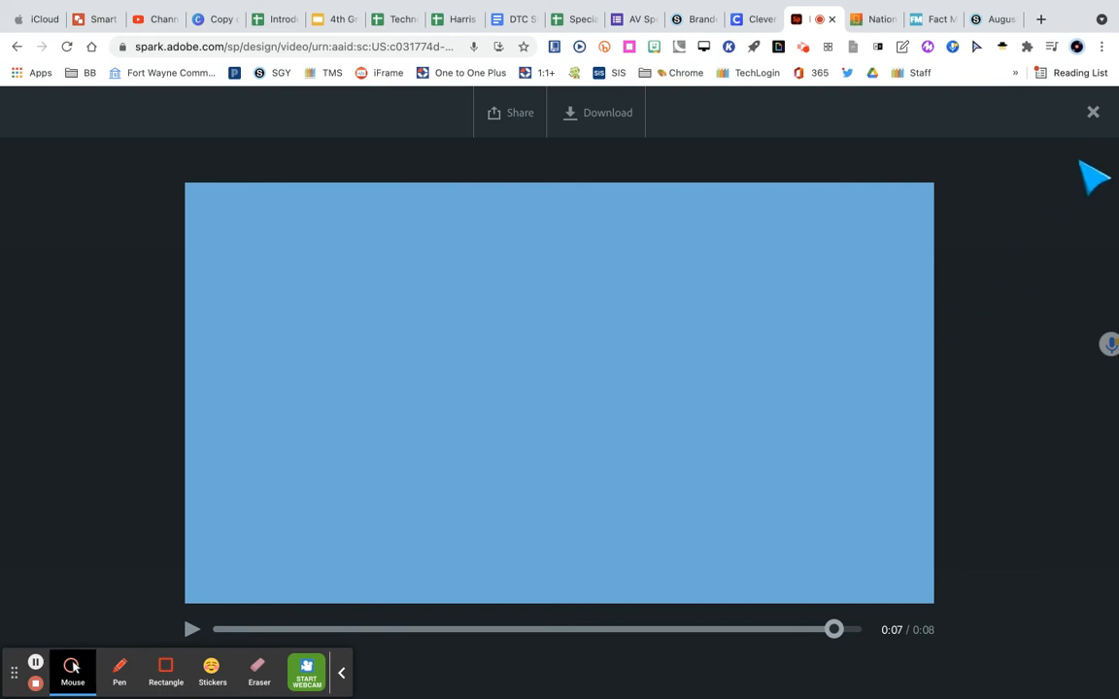
left_click(1092, 113)
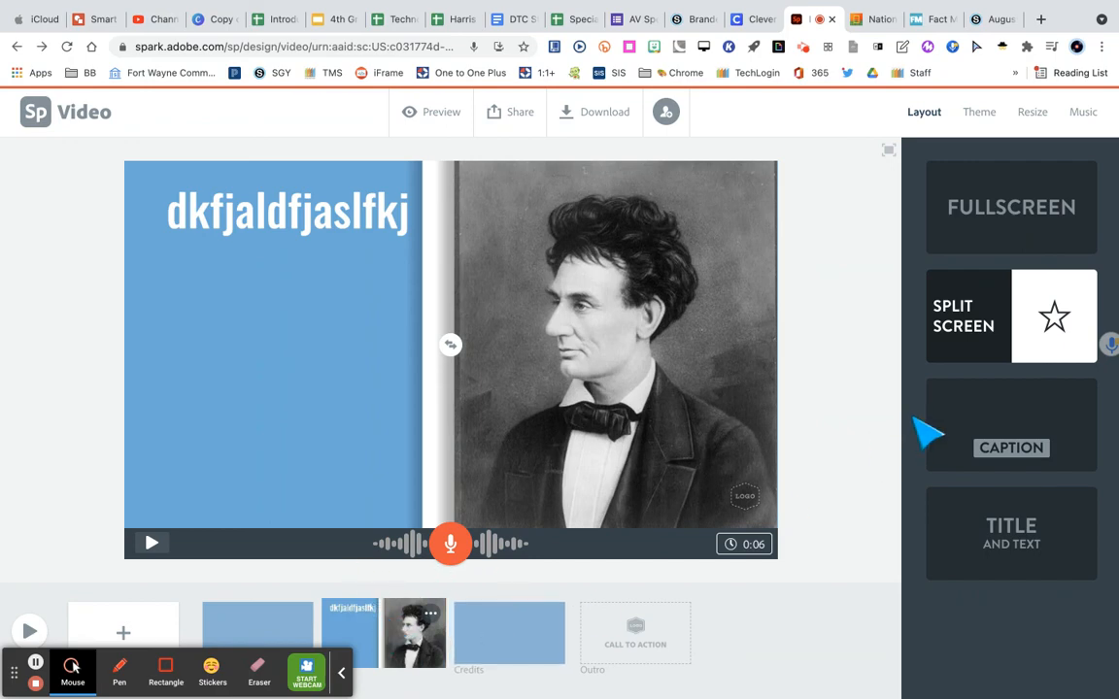
Add a new slide after the Lincoln portrait slide and give it the Split Screen layout.
left_click(131, 636)
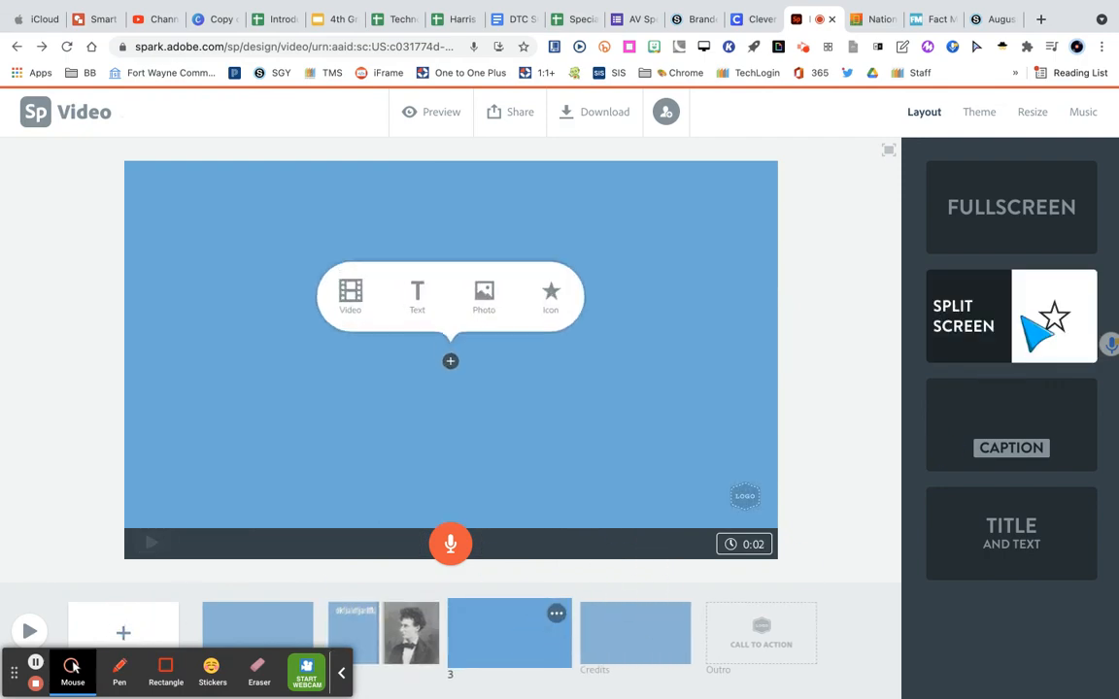
left_click(1025, 321)
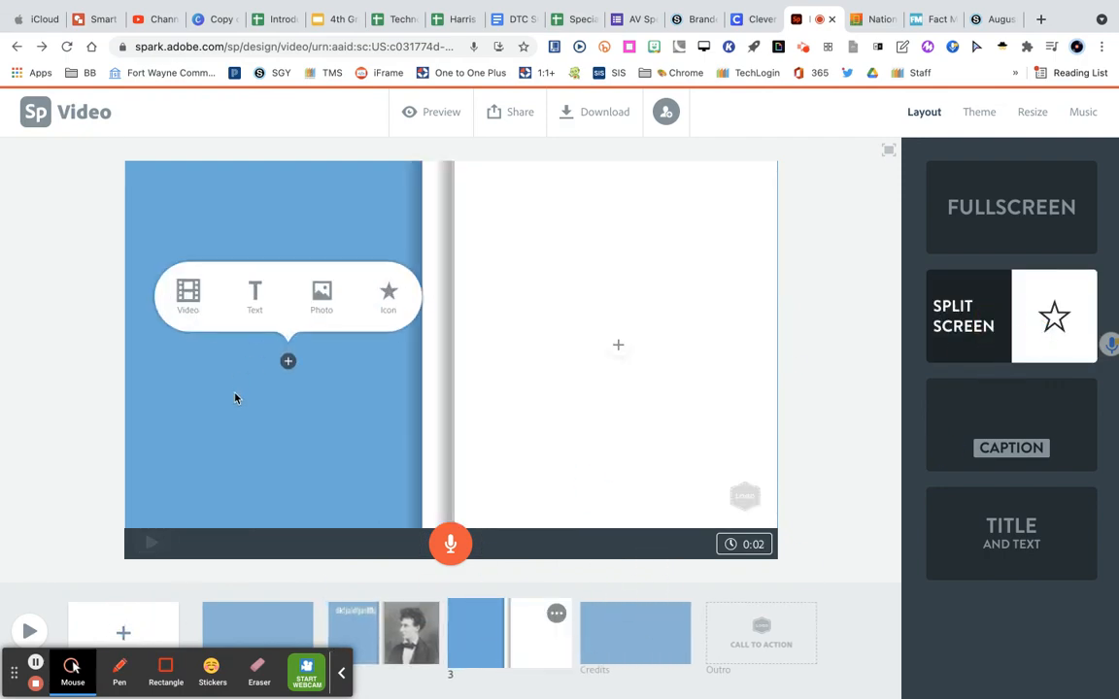